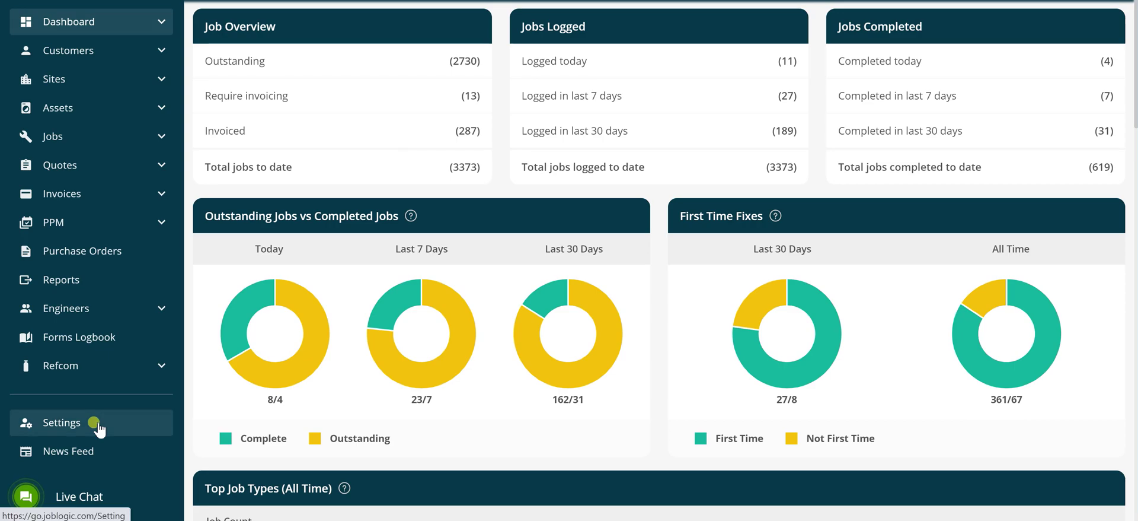
# Under Settings > Electronic Forms, add a custom form 'Additional Works Request' deploying to Visits
pyautogui.click(96, 423)
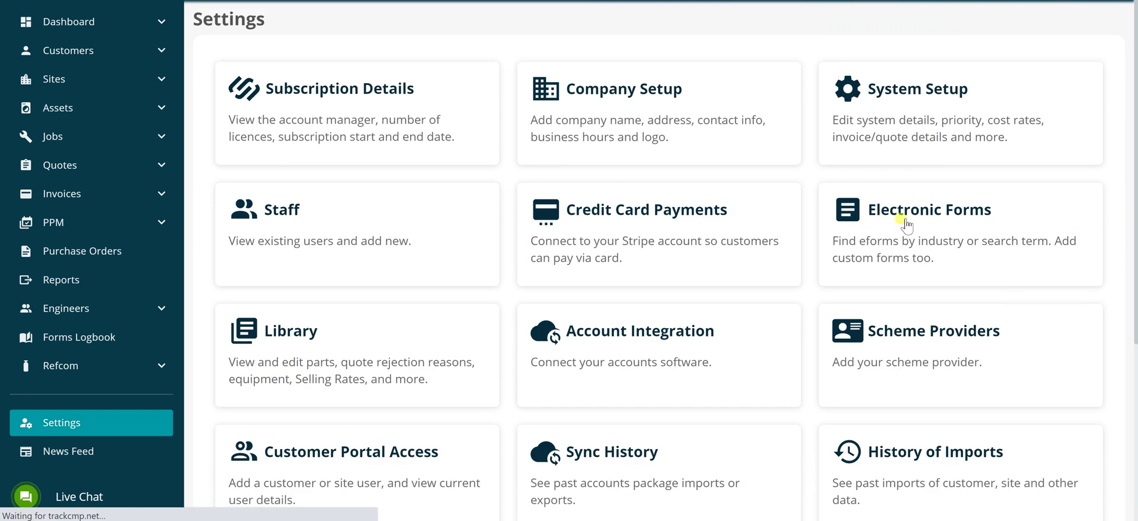
pyautogui.click(906, 224)
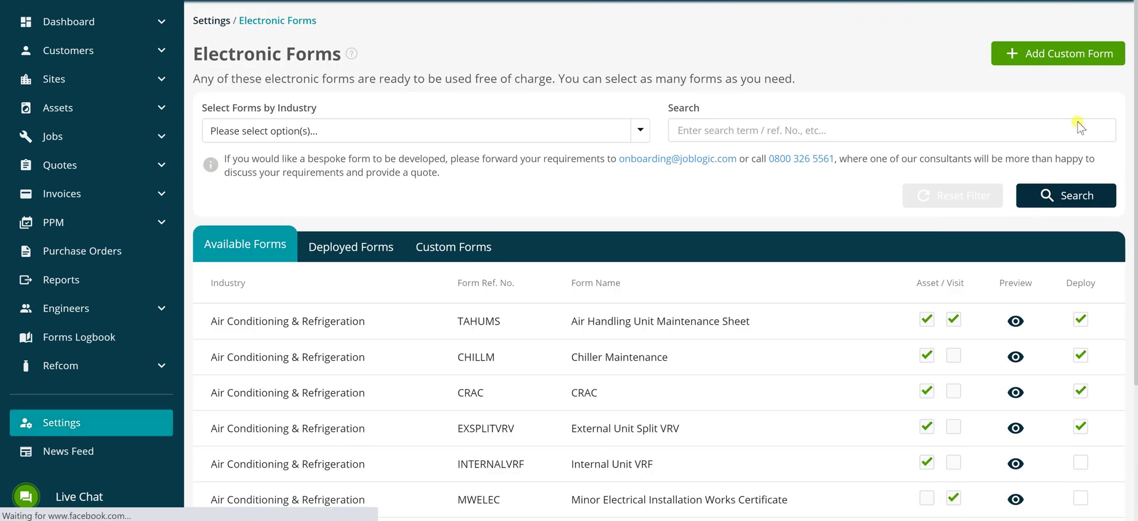
pyautogui.click(1053, 61)
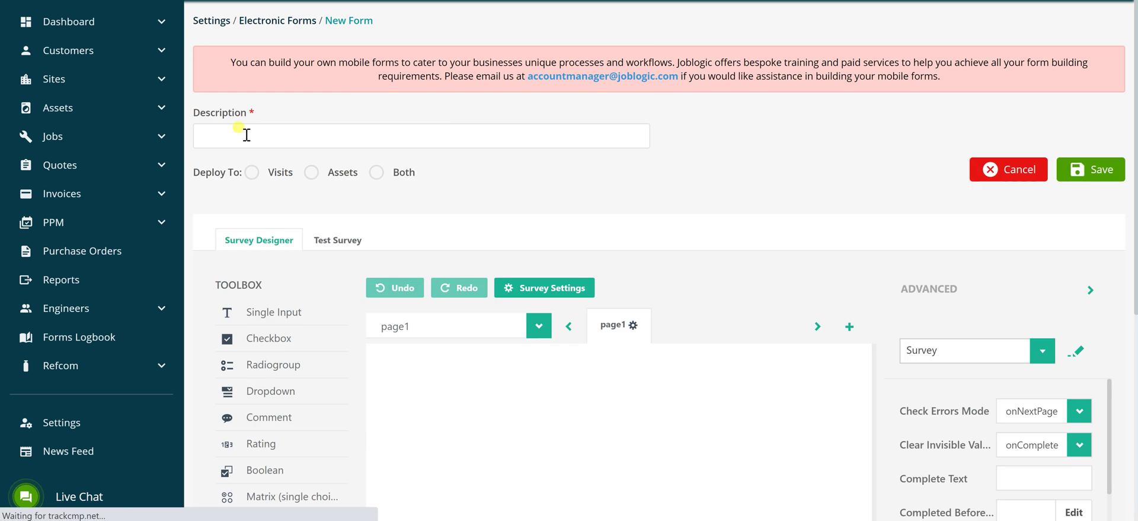
pyautogui.click(247, 135)
pyautogui.write('Ad')
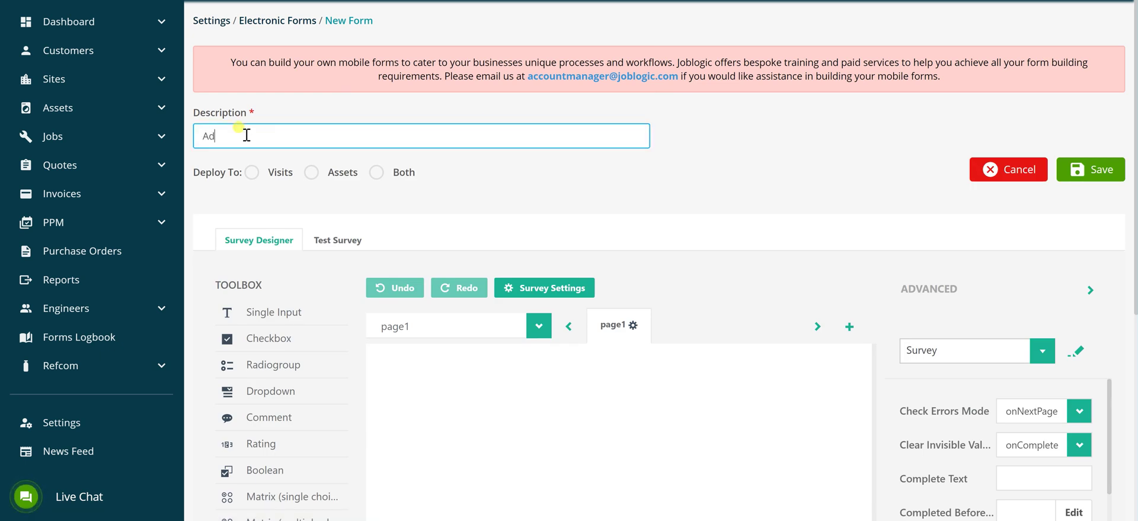
pyautogui.write('ditional Works Request')
pyautogui.click(253, 173)
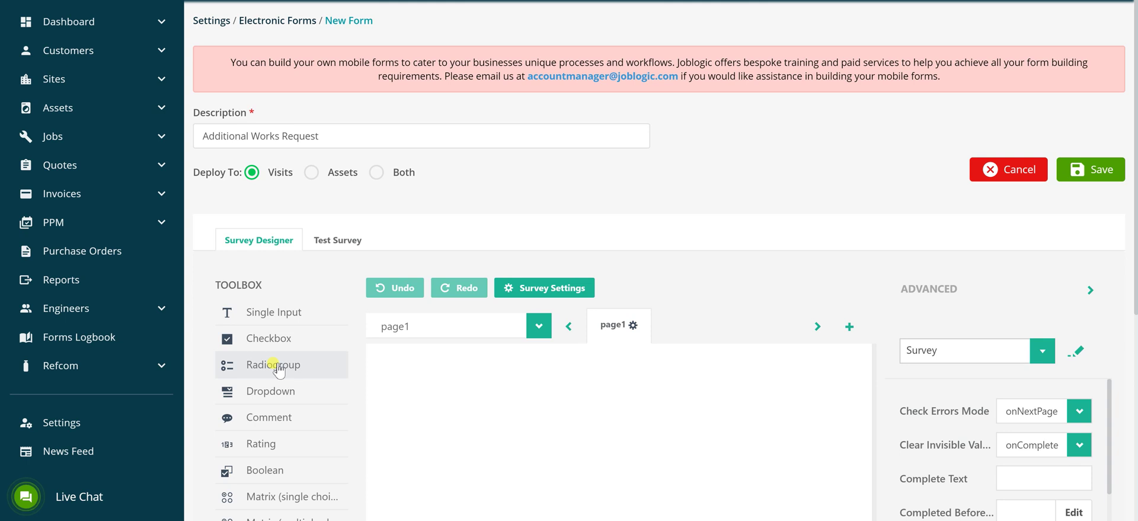
# Add a radio-group question and retitle question1 'Are additional works required?'
pyautogui.click(316, 371)
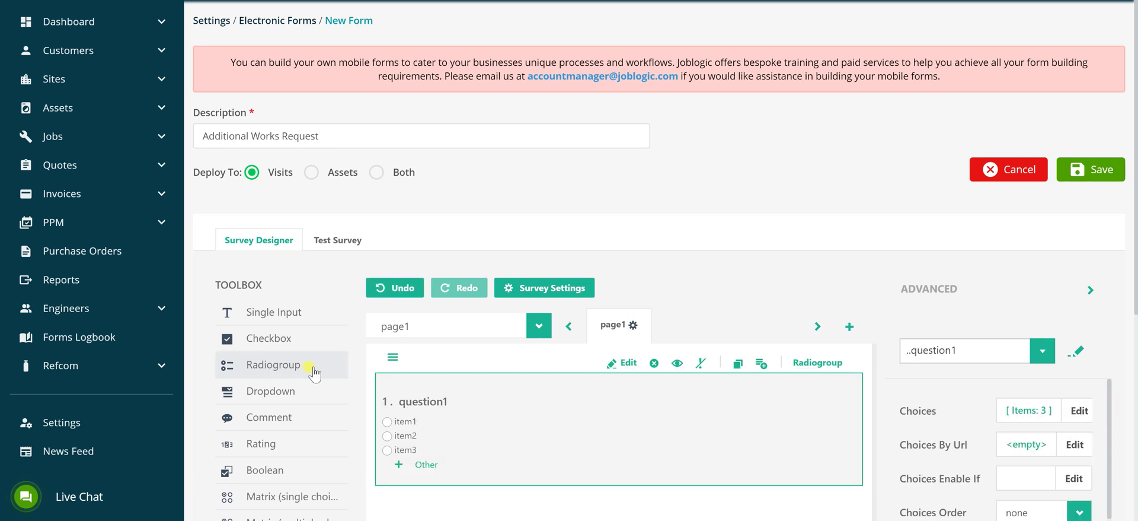
pyautogui.click(432, 407)
pyautogui.doubleClick(432, 407)
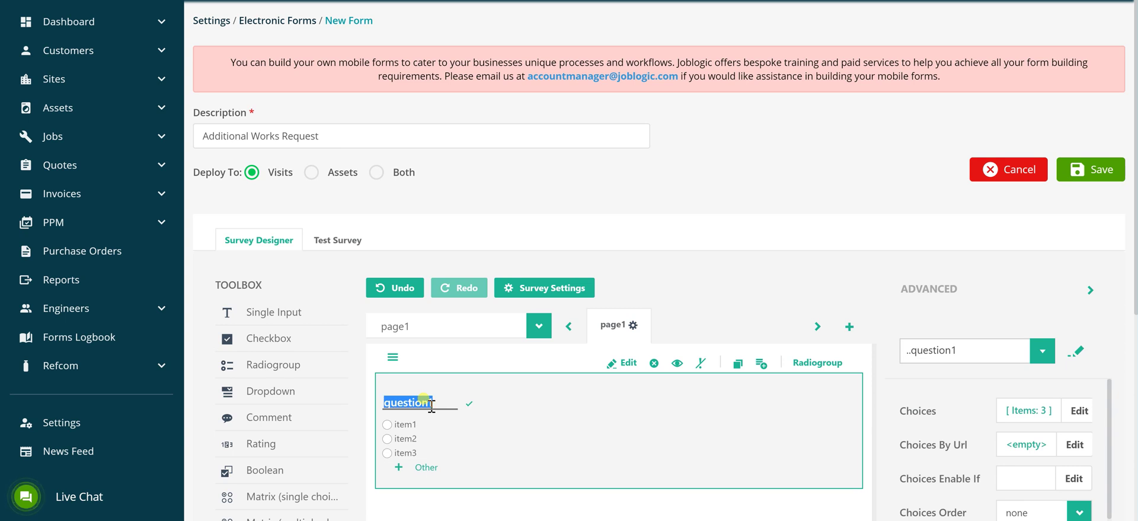
pyautogui.write('Are addit')
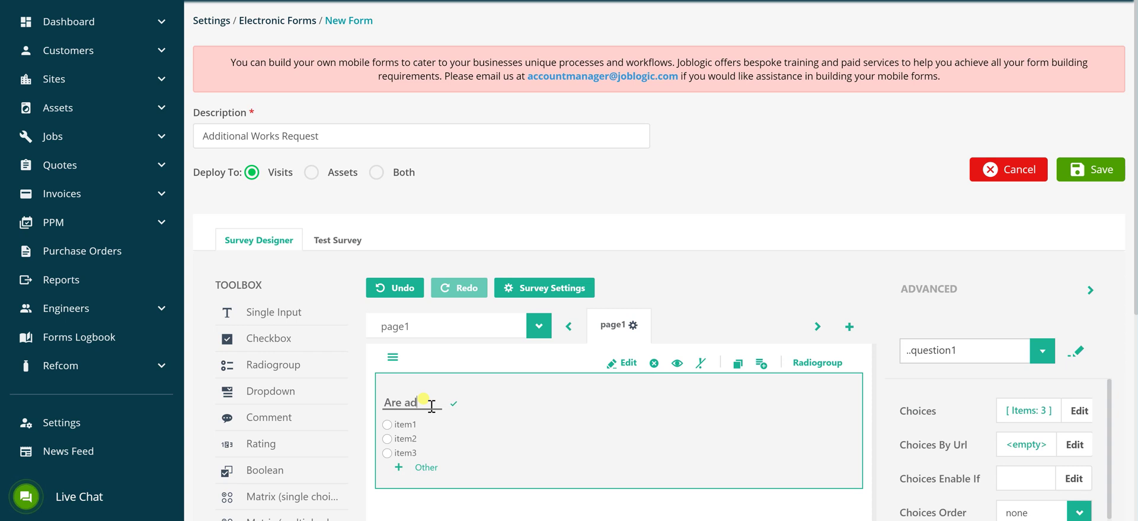
pyautogui.write('ional wo')
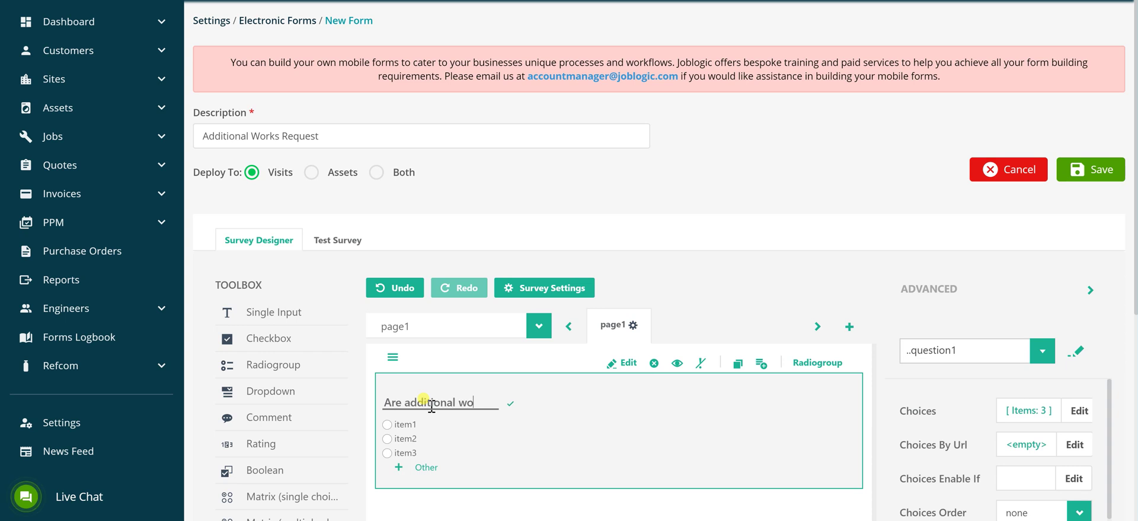
pyautogui.write('rks required')
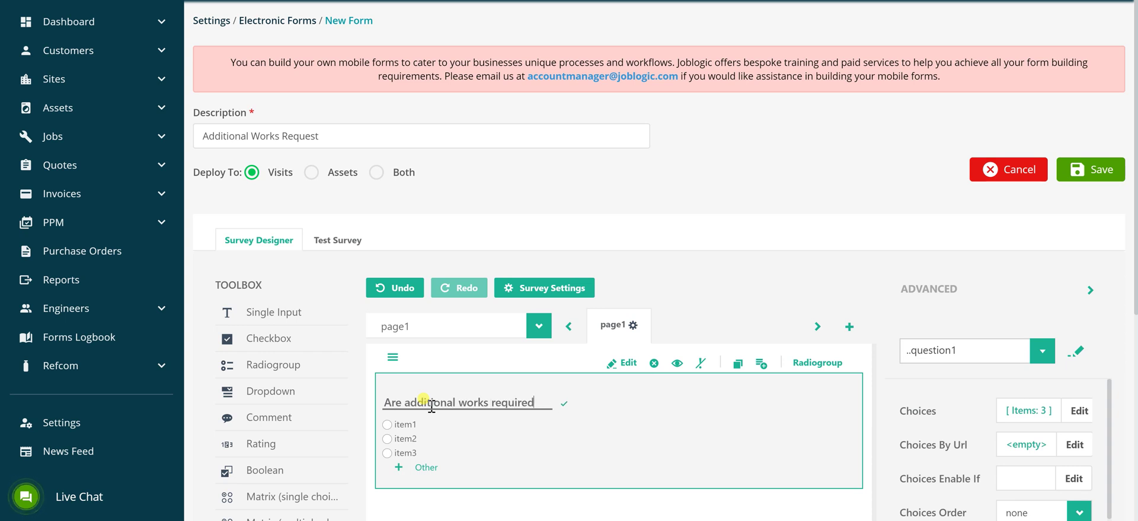
pyautogui.write('?')
pyautogui.press('Return')
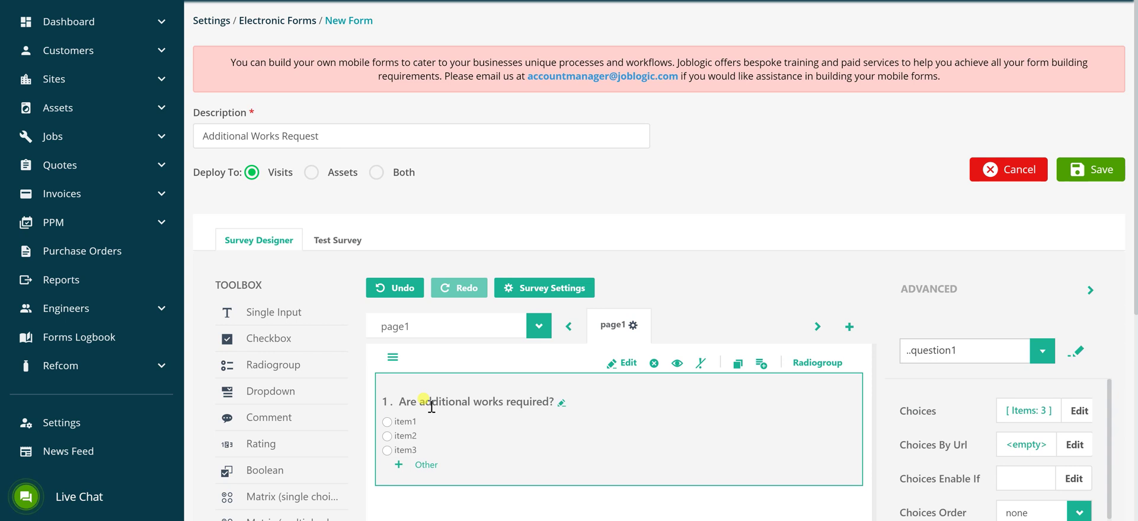
# Replace question1's default item1–item3 choices with Yes and No using Fast Entry
pyautogui.click(624, 366)
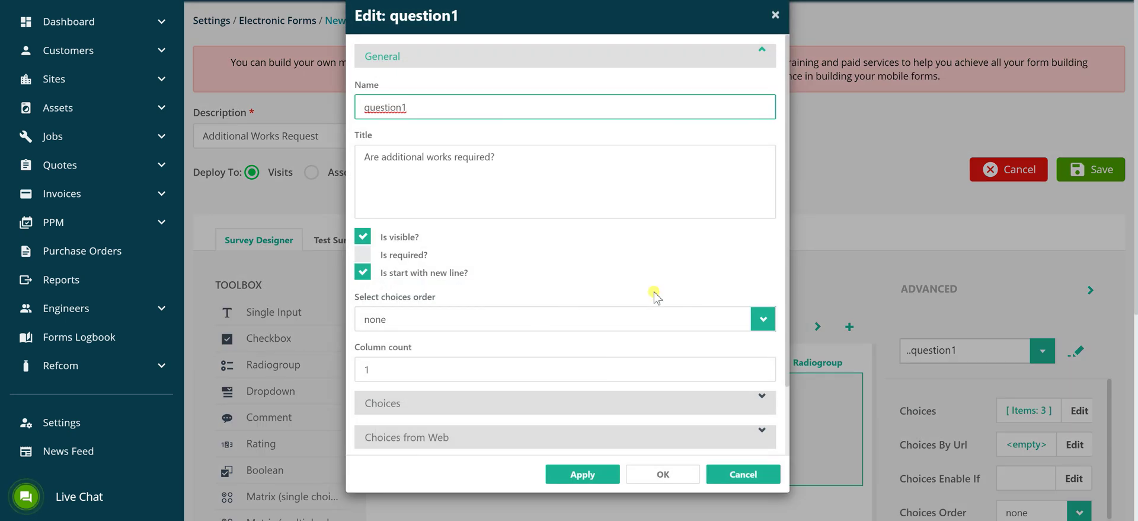
pyautogui.scroll(-2, 682, 296)
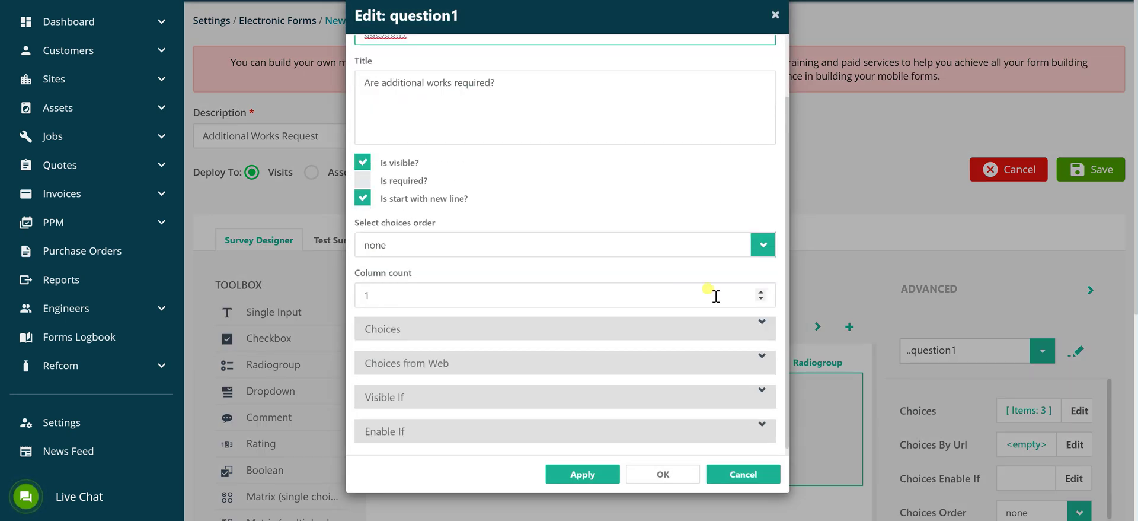
pyautogui.click(762, 327)
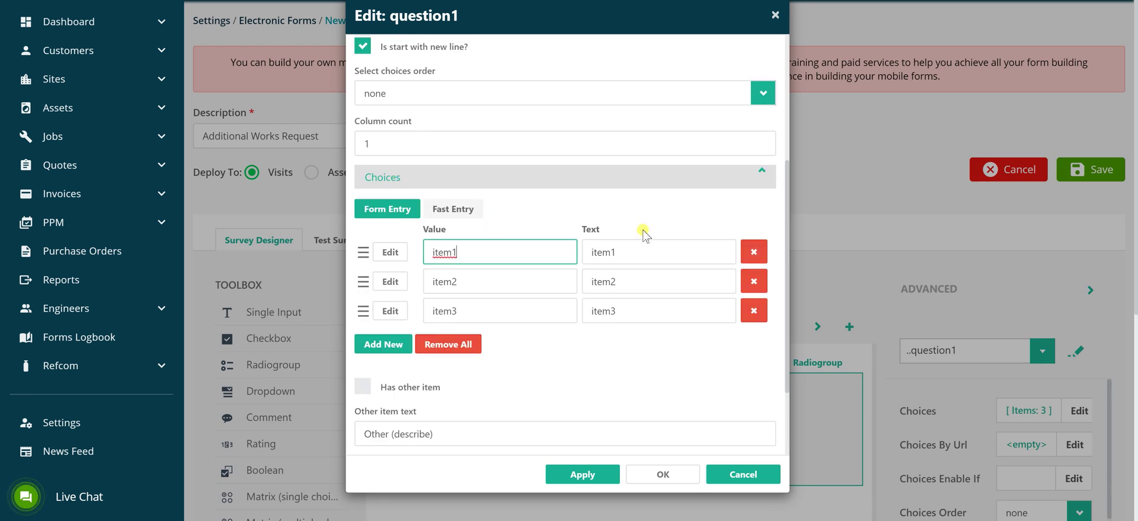
pyautogui.click(454, 209)
pyautogui.click(421, 273)
pyautogui.hotkey('ctrl', 'a')
pyautogui.write('Yes')
pyautogui.press('Return')
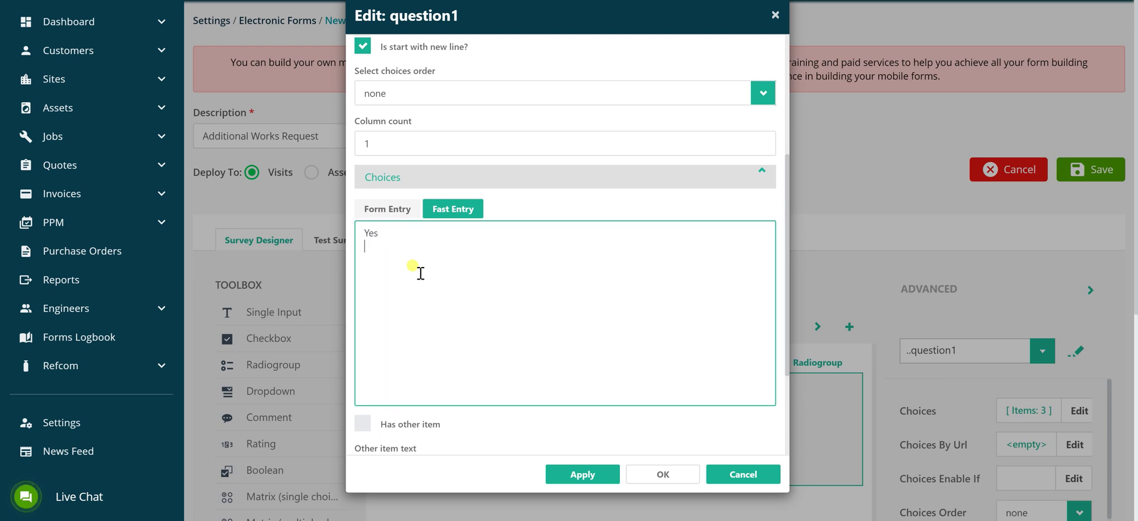
pyautogui.write('No')
pyautogui.click(389, 210)
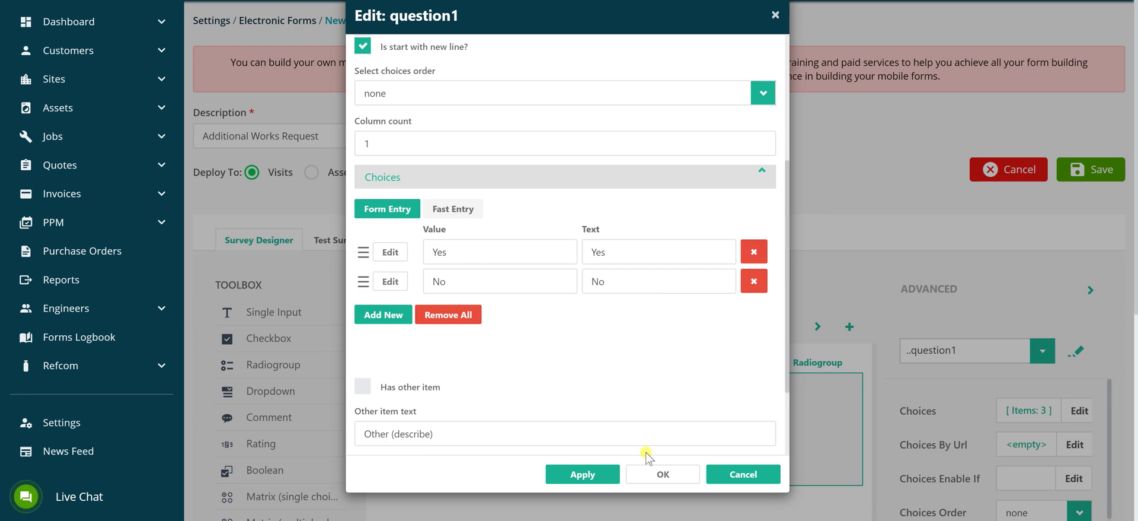
pyautogui.click(652, 477)
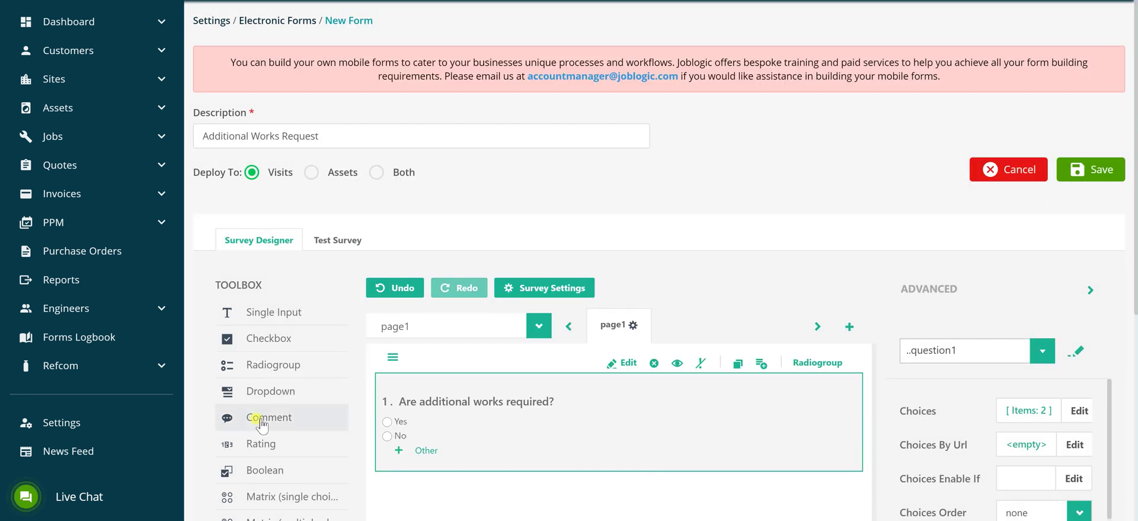
# Add a comment question titled 'Detail the additional works required' as question2
pyautogui.click(262, 421)
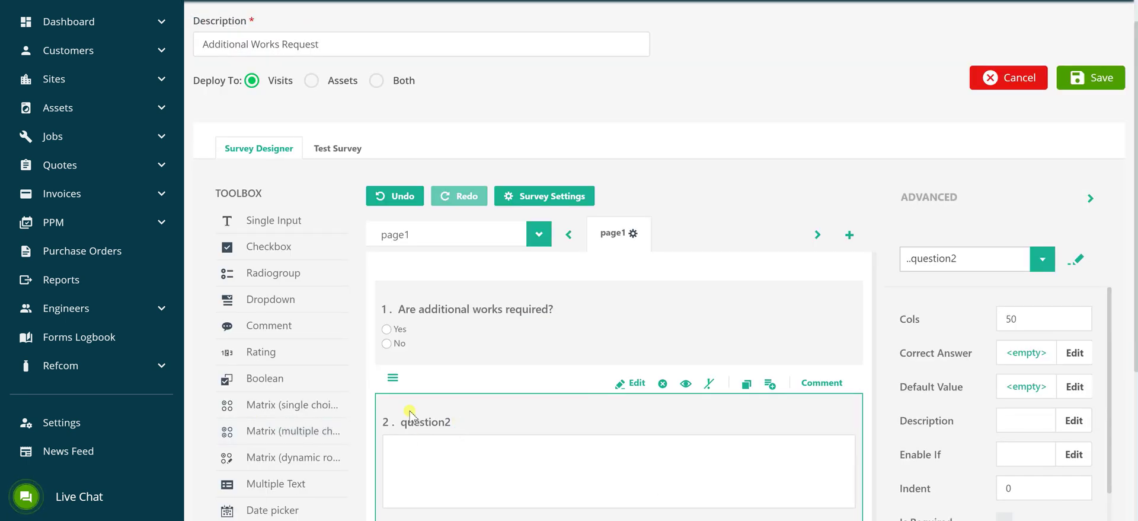
pyautogui.click(427, 423)
pyautogui.doubleClick(427, 424)
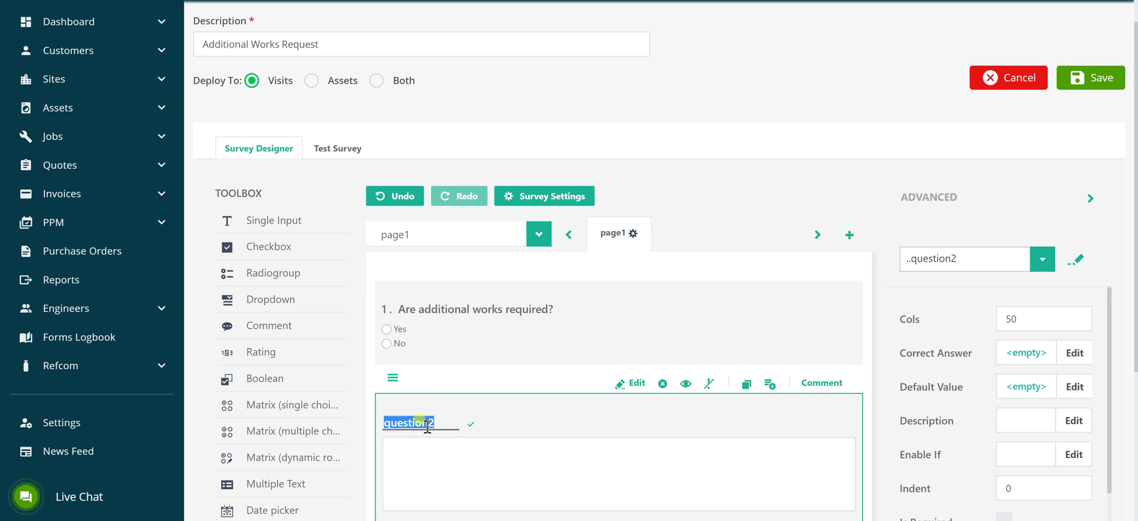
pyautogui.write('De')
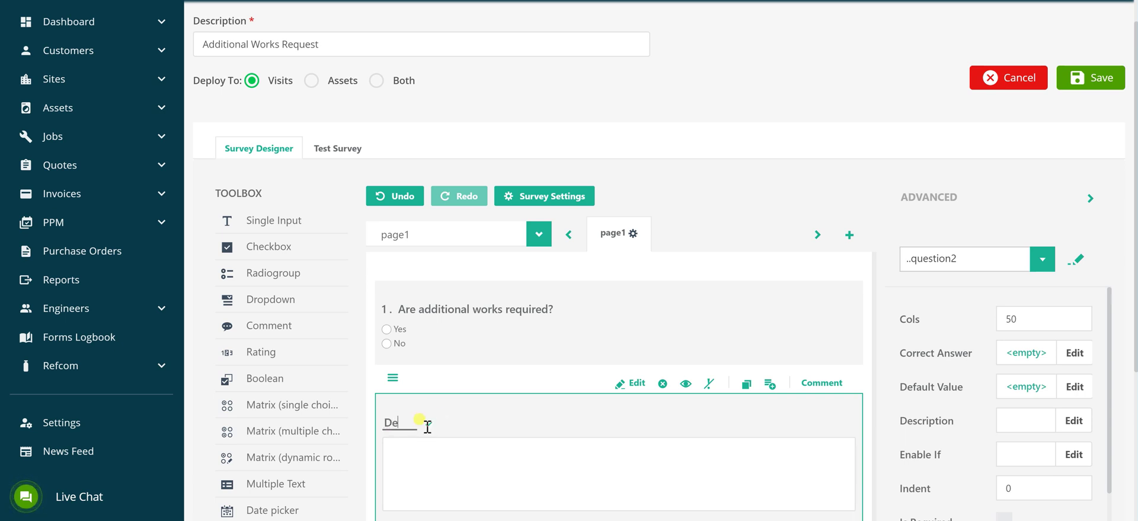
pyautogui.write('tail the additional wor')
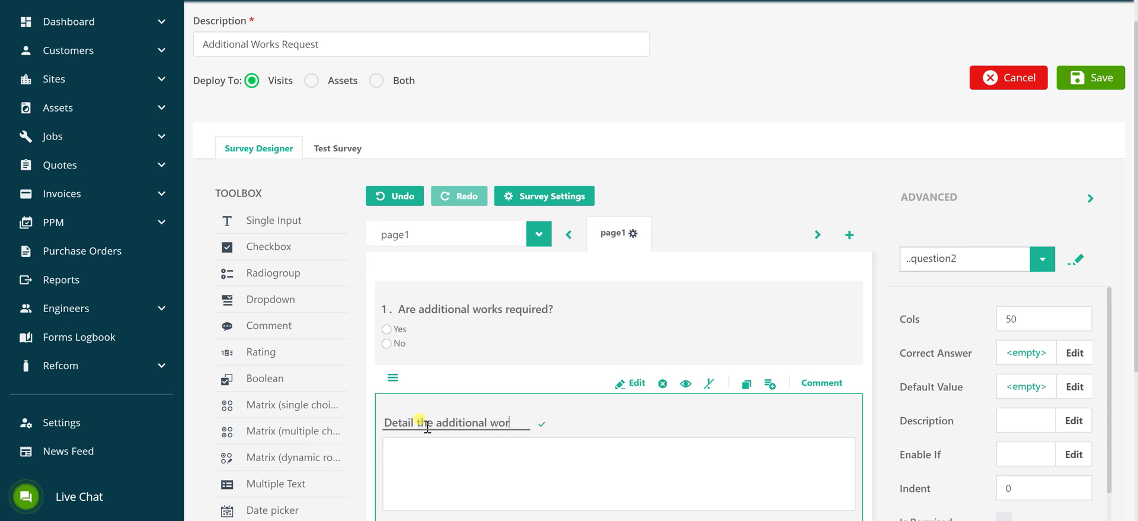
pyautogui.write('ks required')
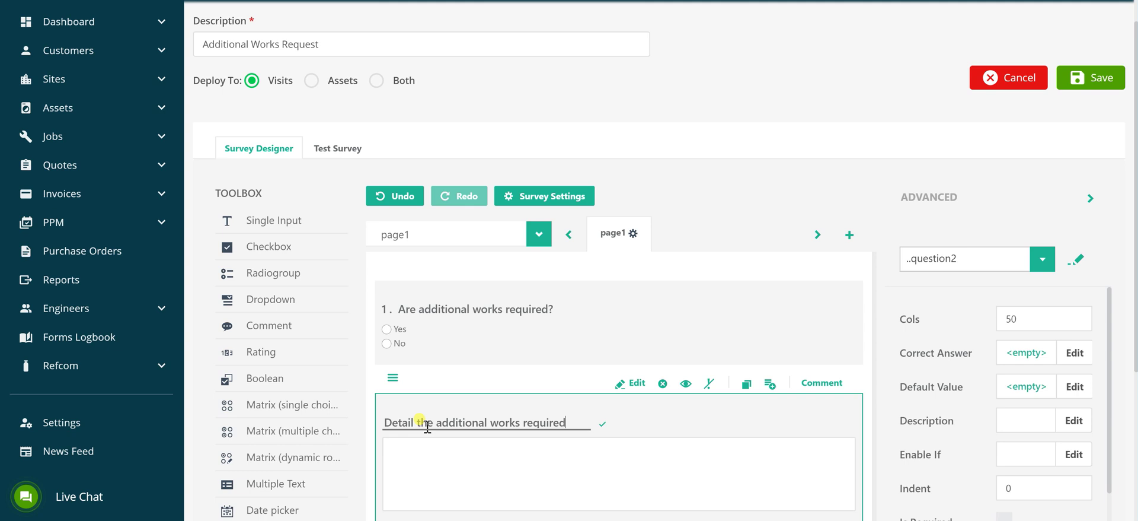
pyautogui.press('Return')
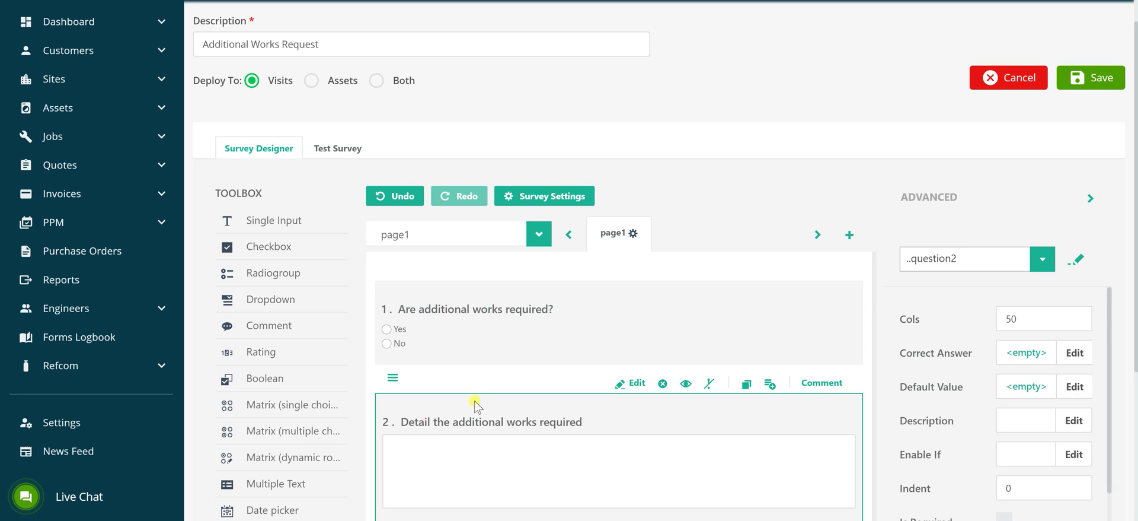
pyautogui.scroll(-3, 477, 406)
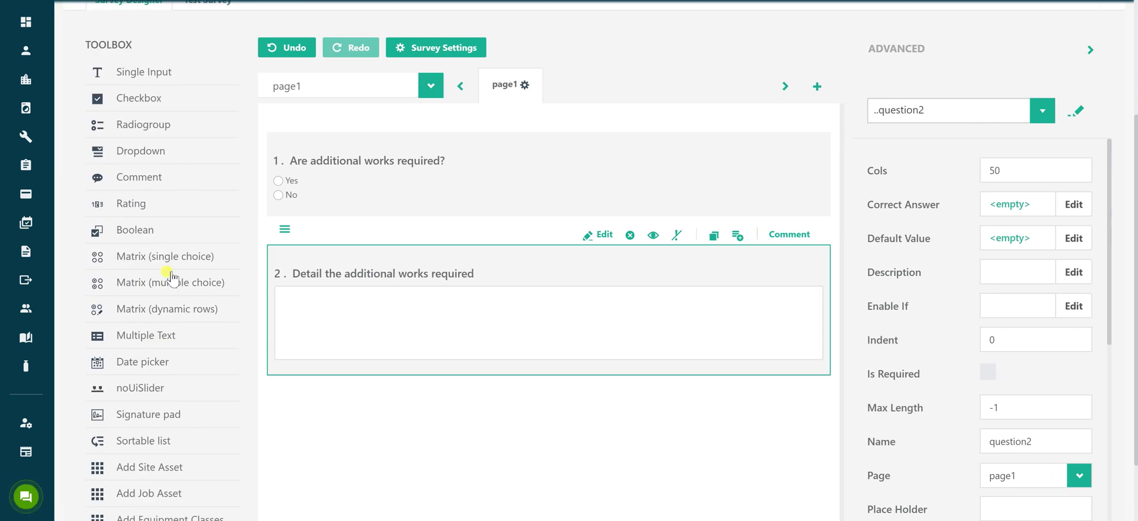
# Add a dynamic-rows matrix question titled 'Parts Required'
pyautogui.click(166, 309)
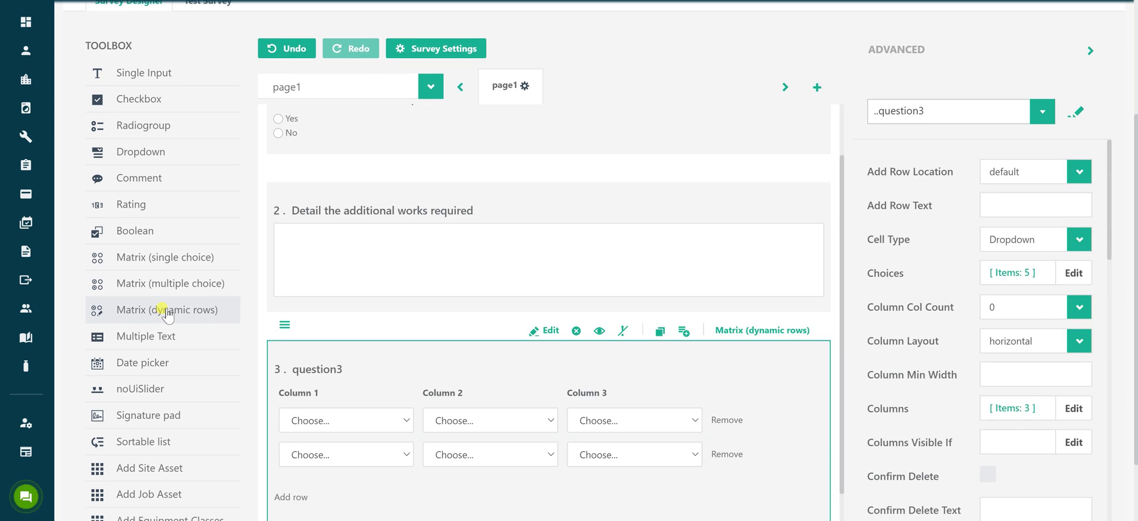
pyautogui.click(326, 369)
pyautogui.doubleClick(328, 365)
pyautogui.write('Parts Required')
pyautogui.press('Return')
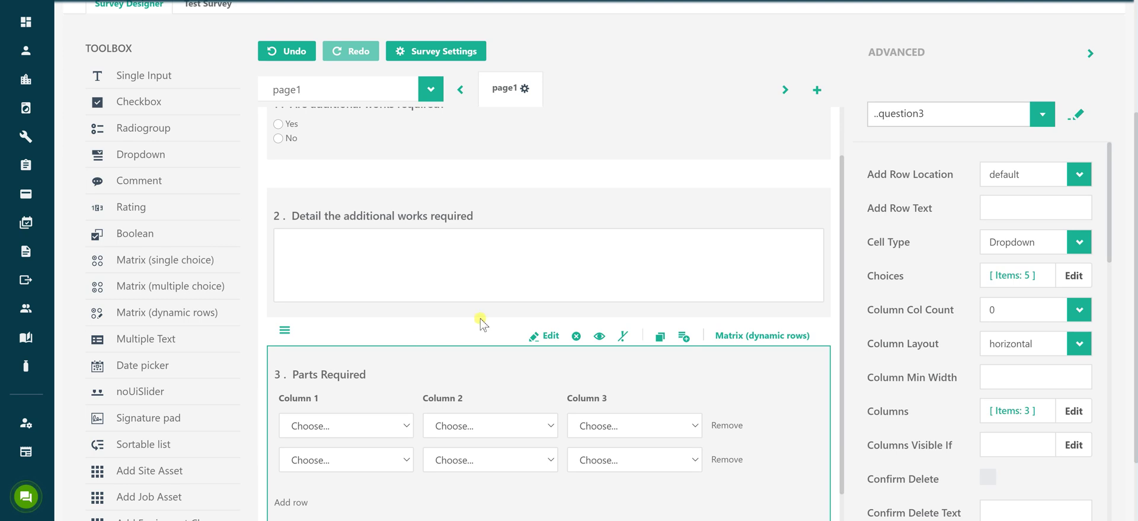
# Make Column 1 of Parts Required a Single Input column named 'Description'
pyautogui.click(546, 336)
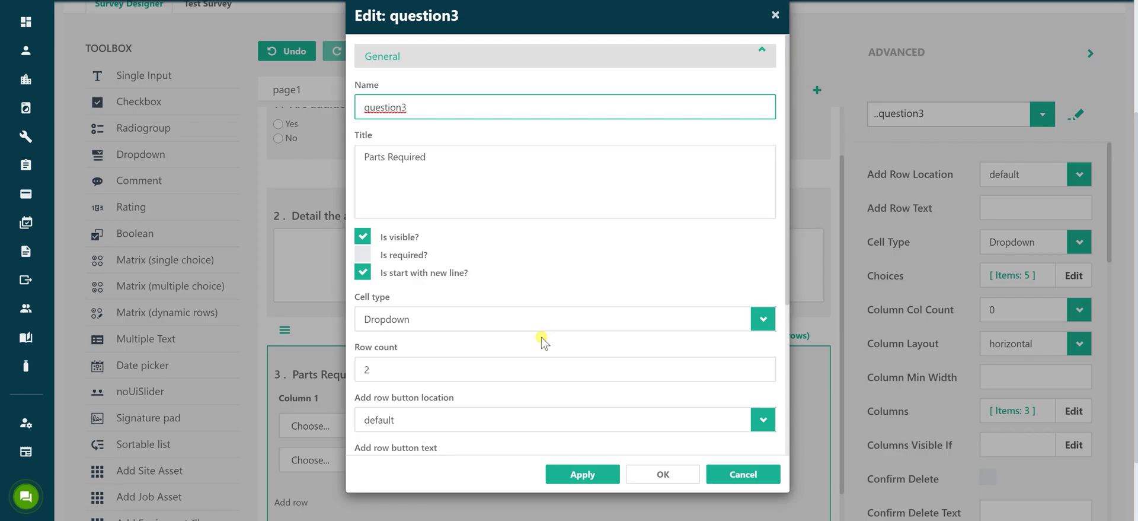
pyautogui.scroll(-4, 599, 274)
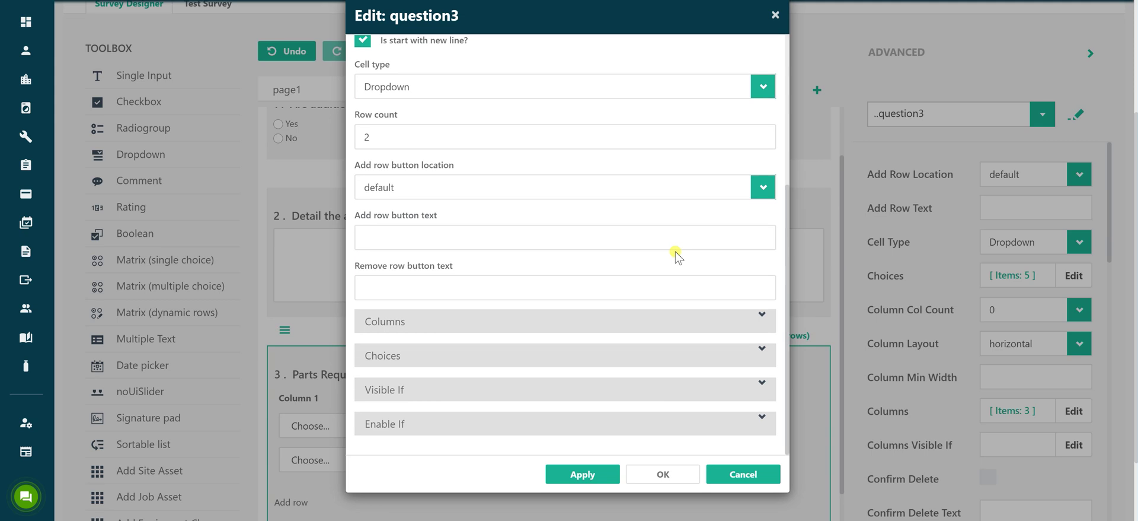
pyautogui.click(763, 322)
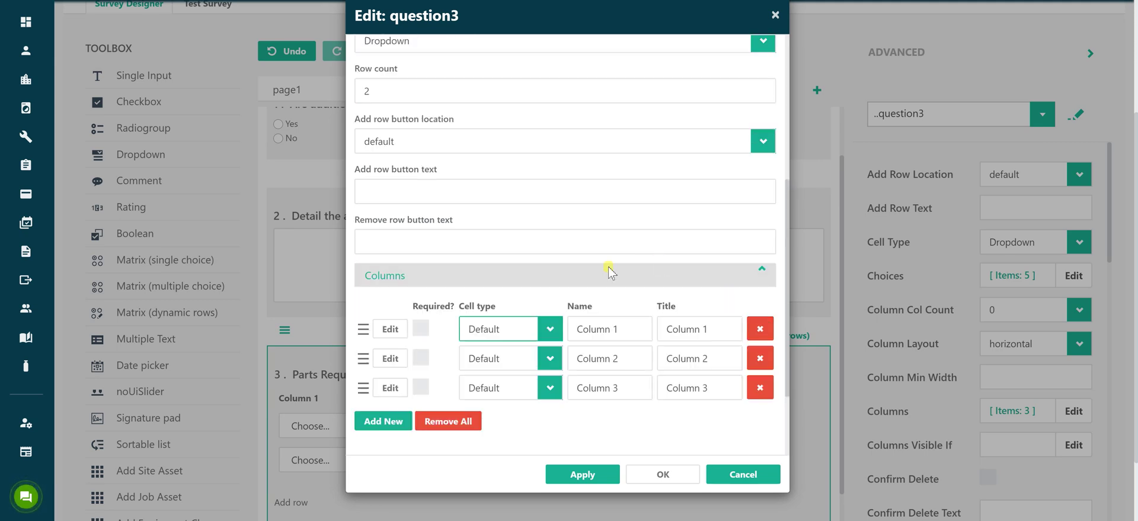
pyautogui.click(551, 330)
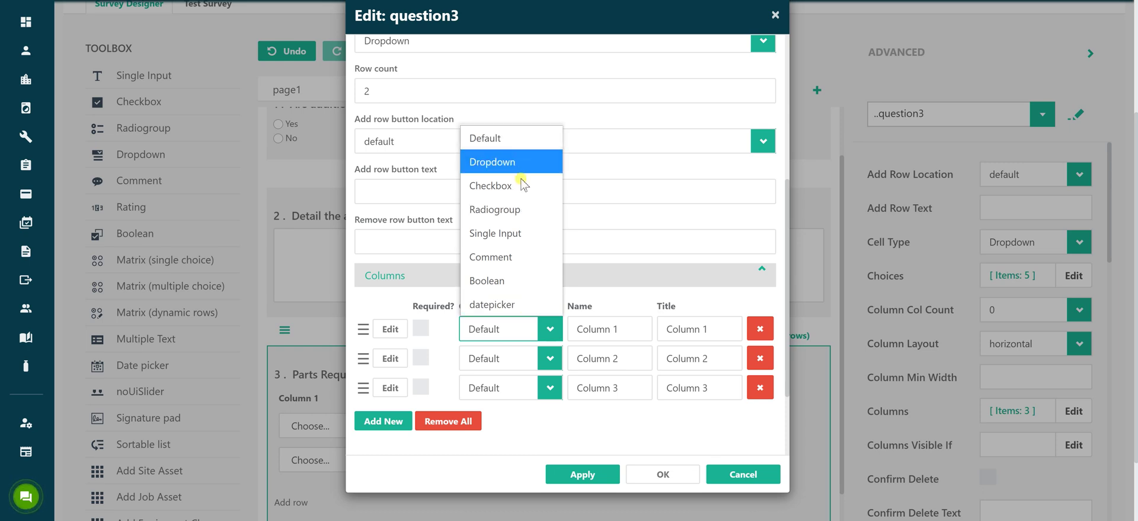
pyautogui.click(540, 233)
pyautogui.click(632, 328)
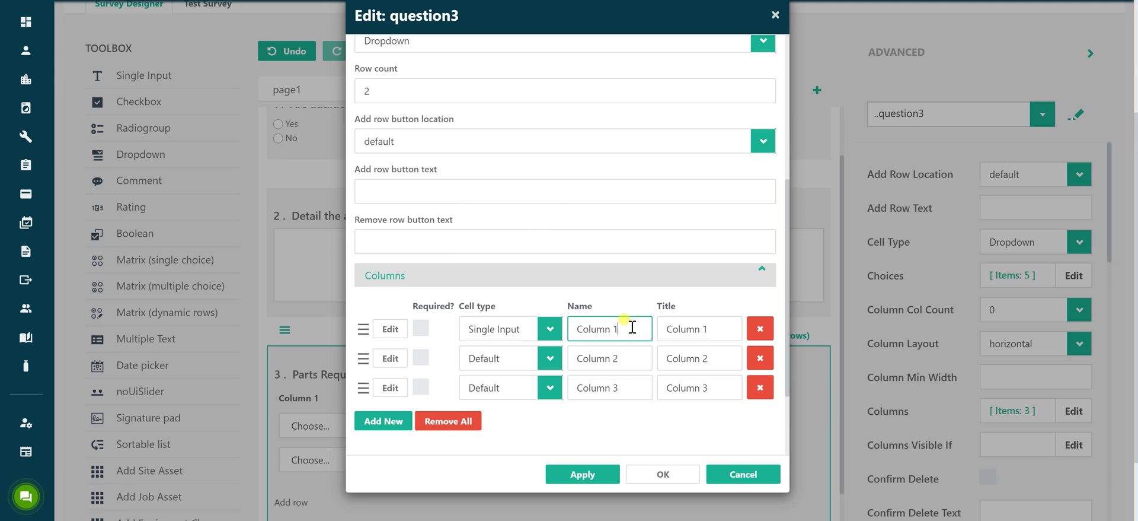
pyautogui.tripleClick(632, 328)
pyautogui.write('Description')
pyautogui.press('Return')
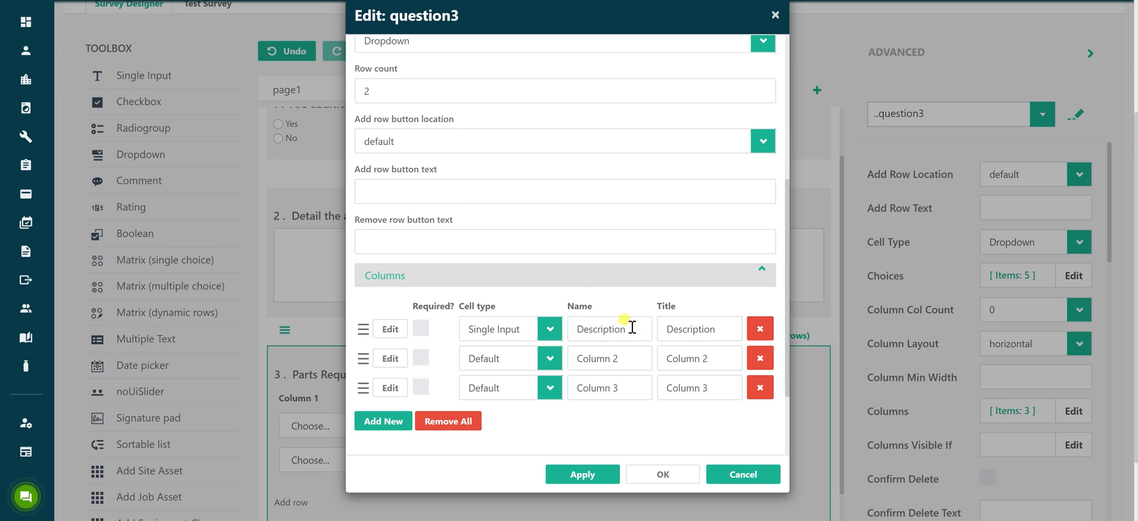
# Make Column 2 a Single Input column named 'Qty', delete Column 3, and apply
pyautogui.click(550, 358)
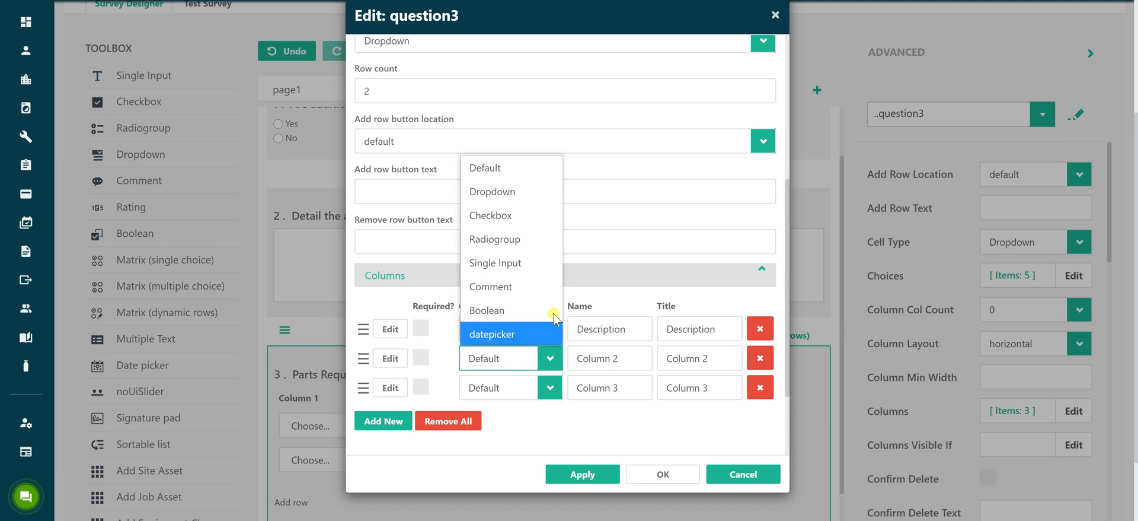
pyautogui.click(535, 265)
pyautogui.click(624, 359)
pyautogui.tripleClick(624, 360)
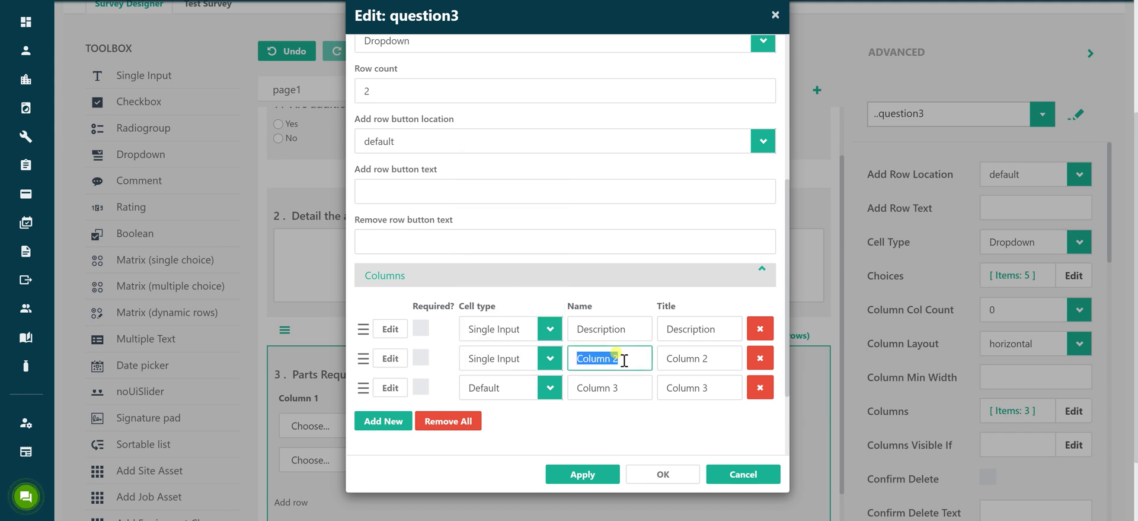
pyautogui.write('Qty')
pyautogui.press('Return')
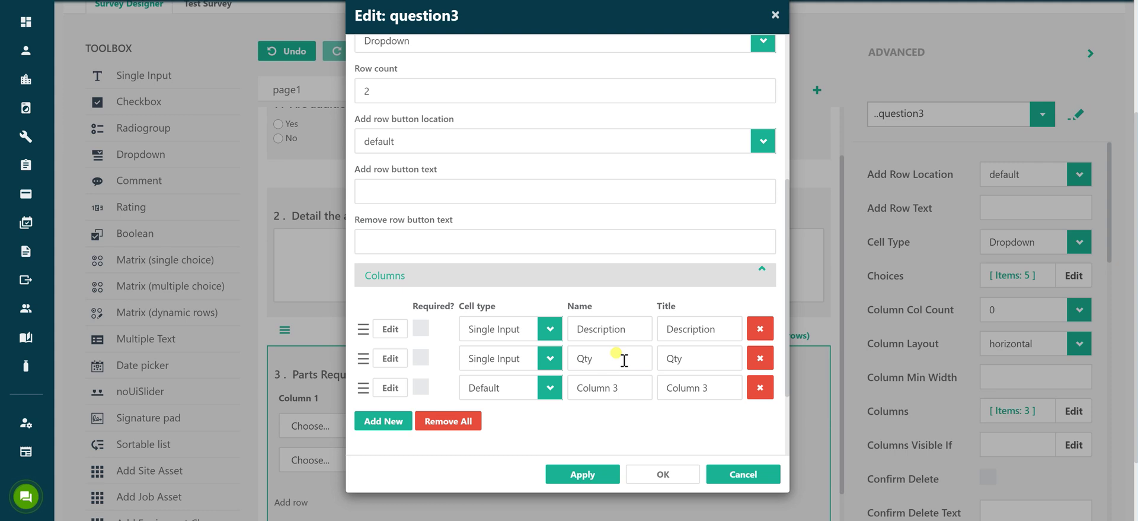
pyautogui.click(760, 389)
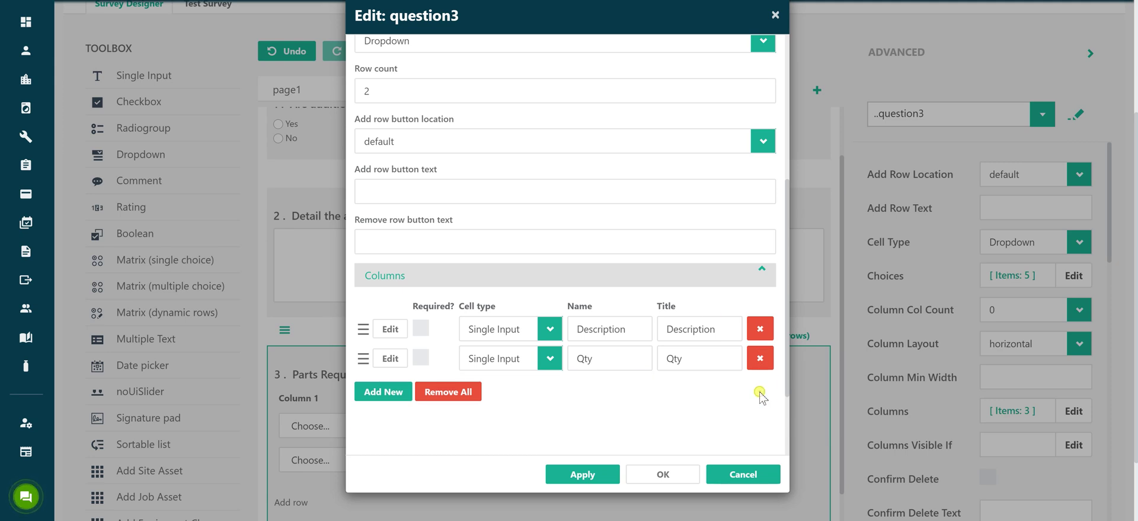
pyautogui.click(660, 475)
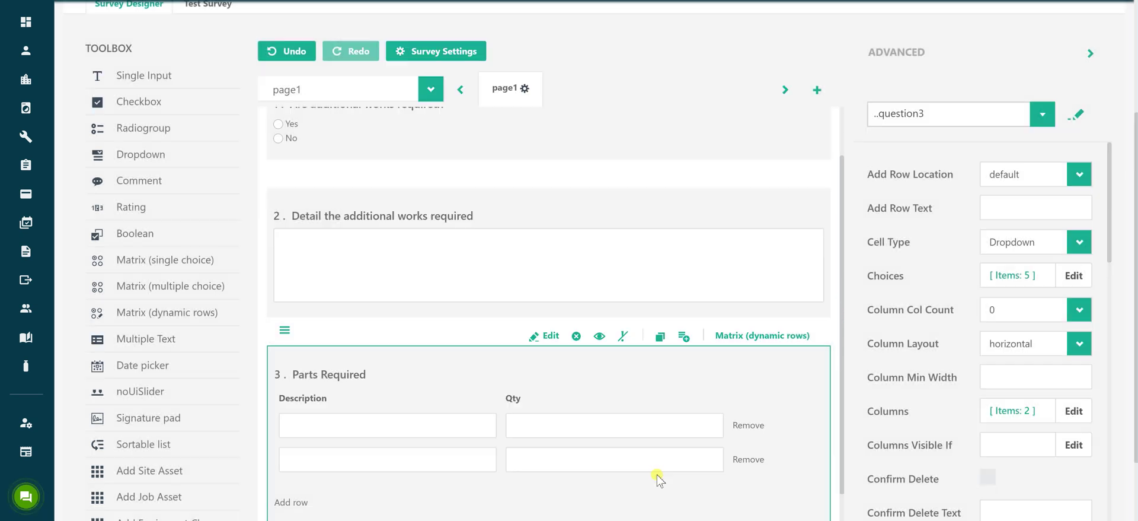
pyautogui.scroll(1, 546, 388)
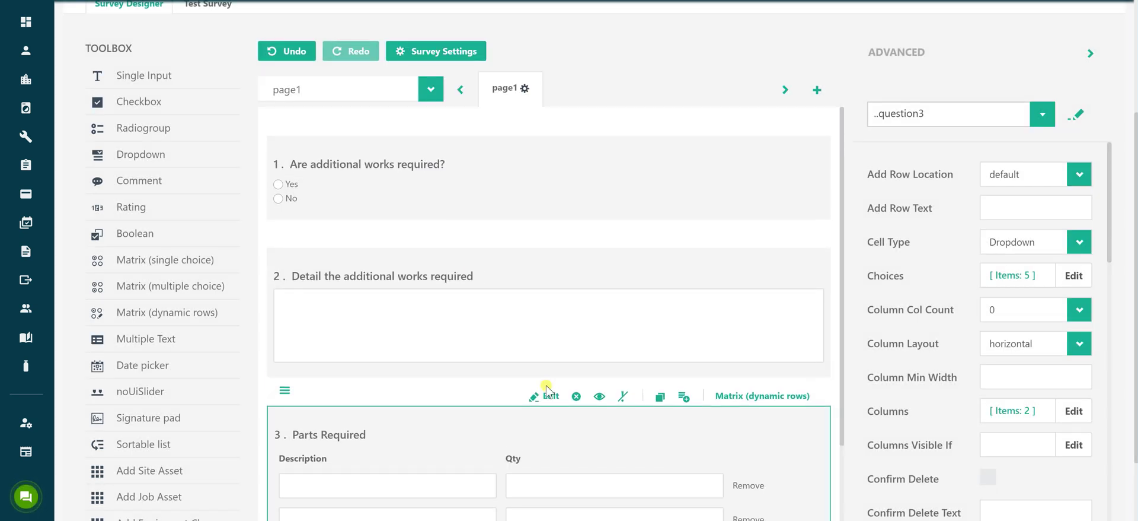
pyautogui.scroll(4, 341, 89)
# In Test Survey, answer No and type sample additional-works details
pyautogui.click(193, 230)
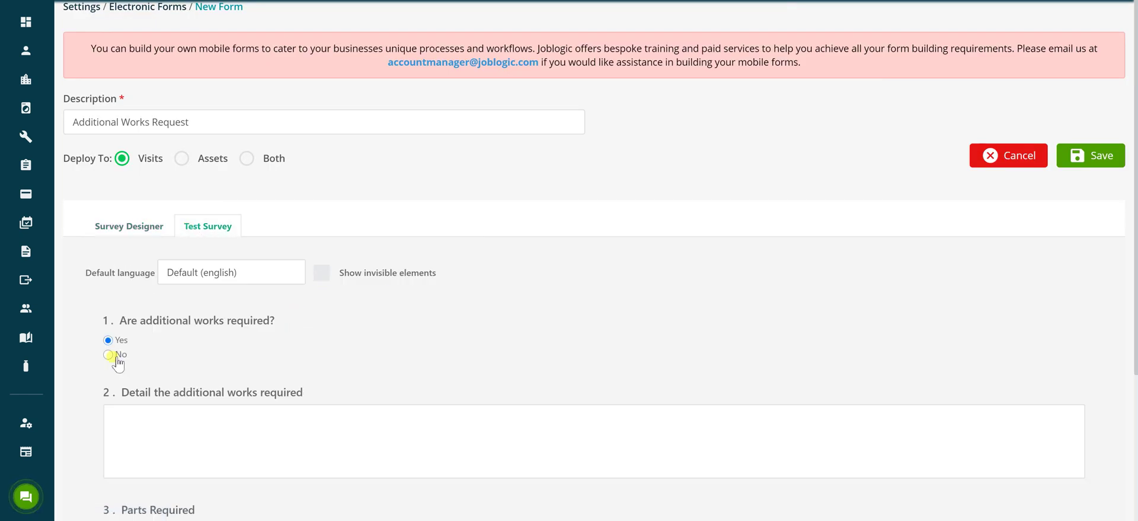
pyautogui.scroll(1, 120, 351)
pyautogui.click(121, 368)
pyautogui.click(141, 436)
pyautogui.write('dfghggh')
# Fill two sample Parts Required rows with quantities 1 and 2
pyautogui.scroll(-3, 226, 450)
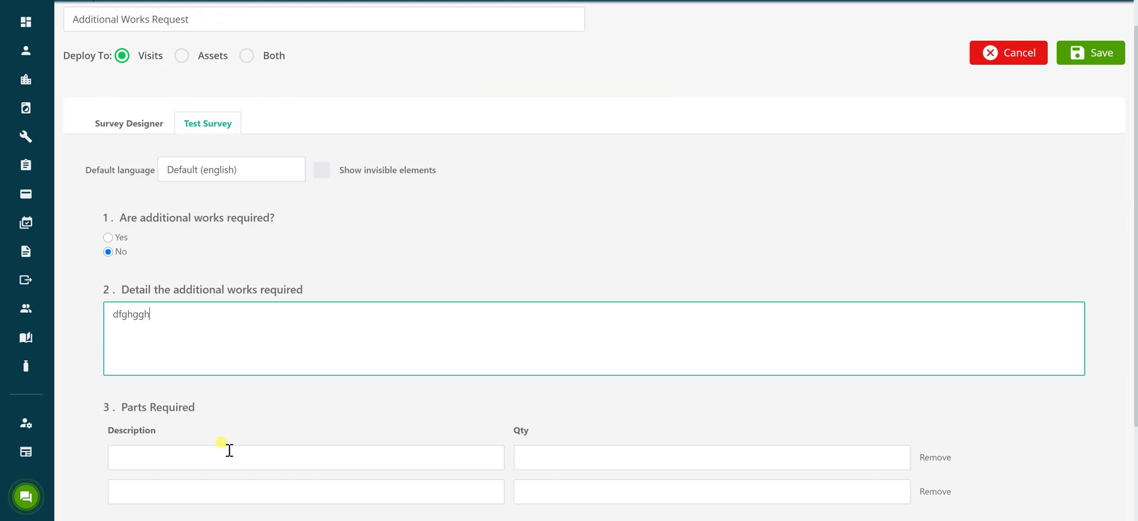
pyautogui.click(211, 425)
pyautogui.write('dfgfhg')
pyautogui.click(561, 436)
pyautogui.write('1')
pyautogui.click(554, 467)
pyautogui.write('2')
pyautogui.click(297, 457)
pyautogui.write('fddfghh')
# Return to the Survey Designer and save the form
pyautogui.scroll(3, 314, 442)
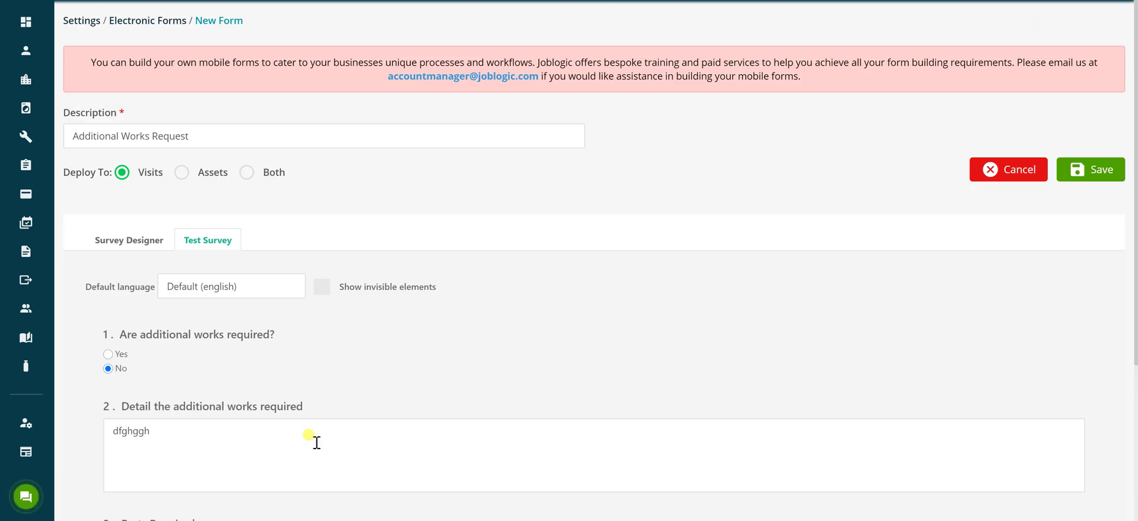
pyautogui.click(145, 241)
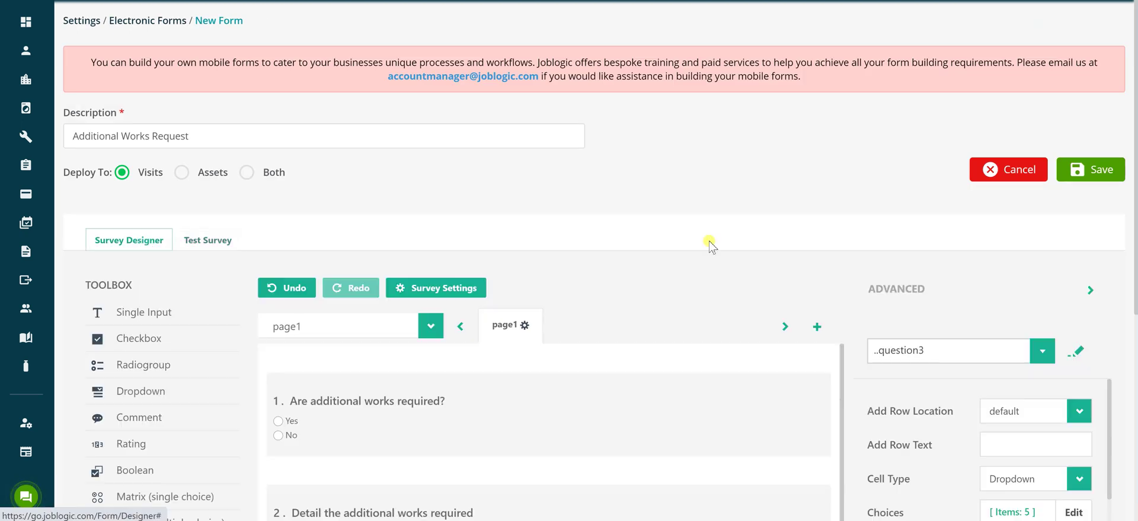
pyautogui.click(1100, 172)
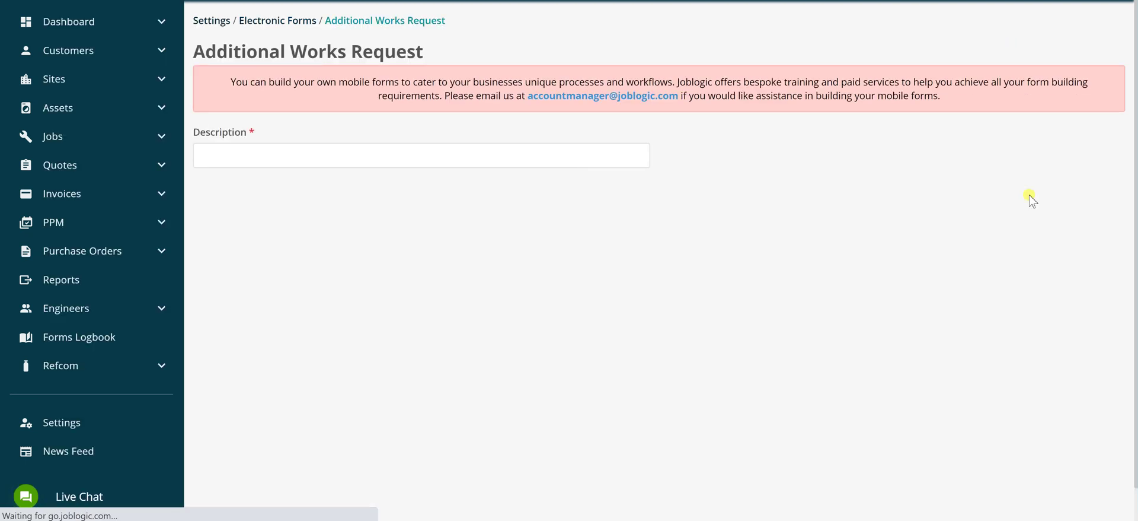
# Save & Deploy the form and confirm it's finished, locking it as version D3914-V1
pyautogui.click(1027, 190)
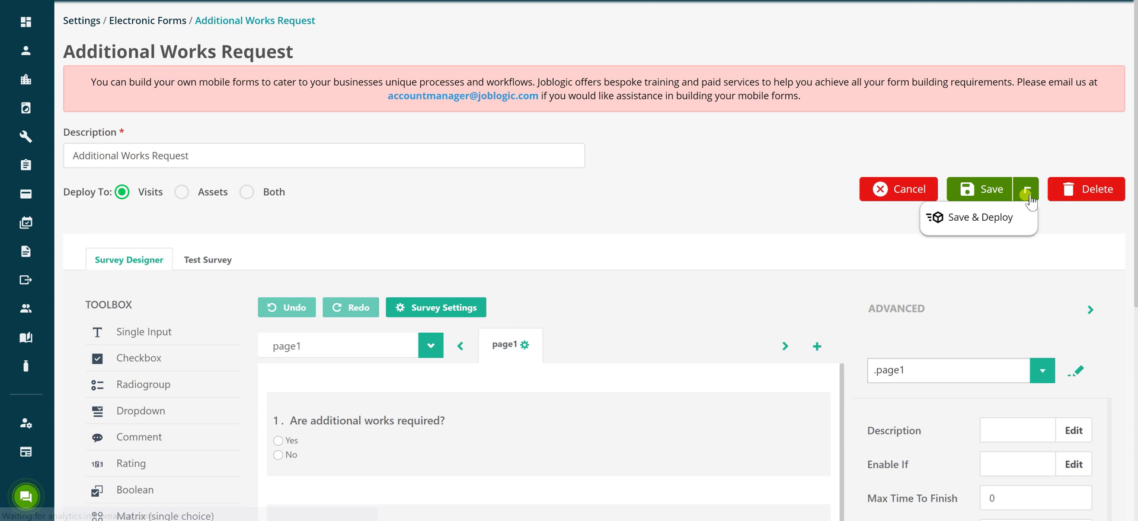
pyautogui.click(996, 221)
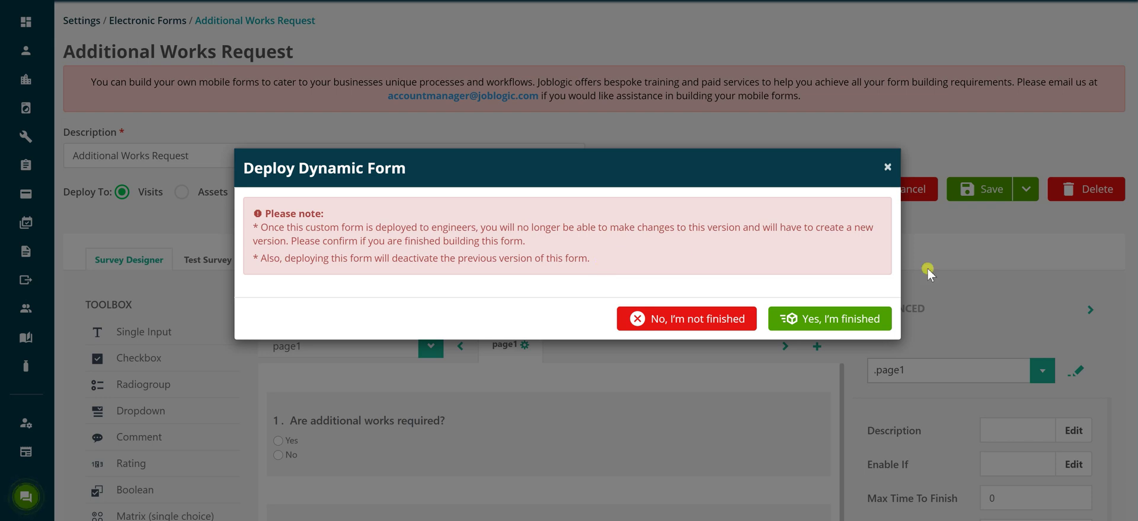
pyautogui.click(833, 320)
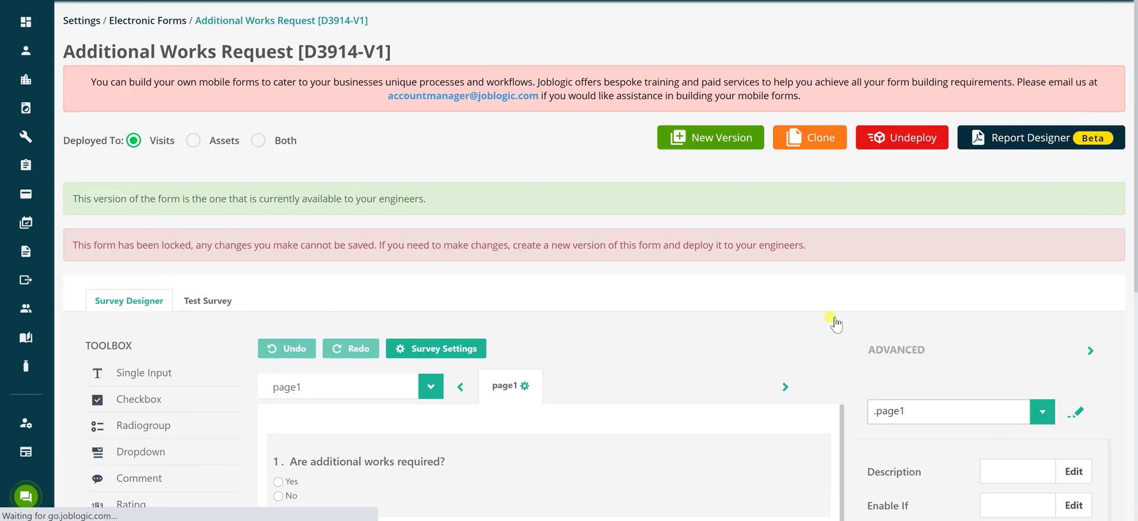
# In Report Designer, insert a data band at the top of the page with no data source
pyautogui.click(1022, 142)
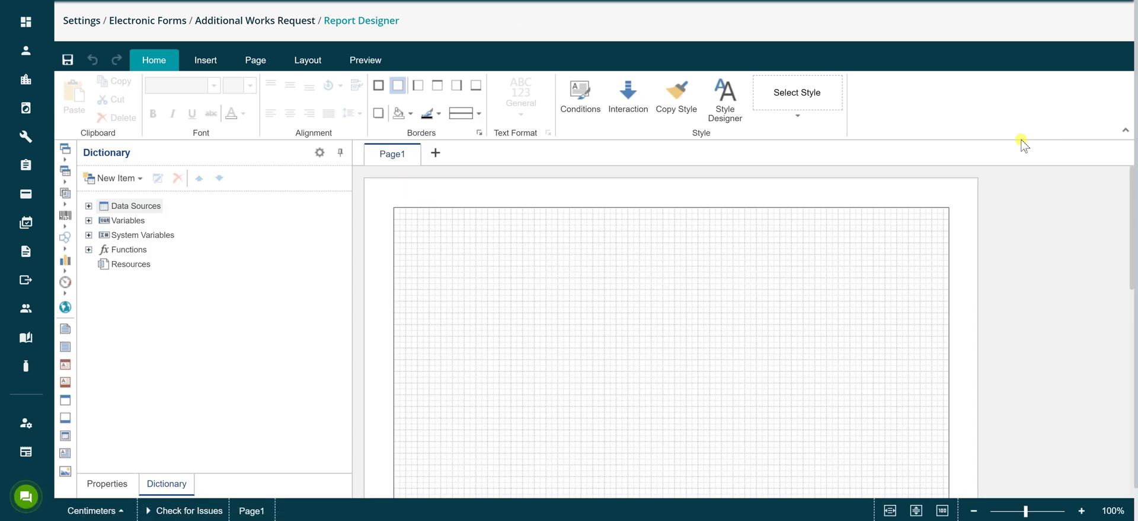
pyautogui.click(202, 60)
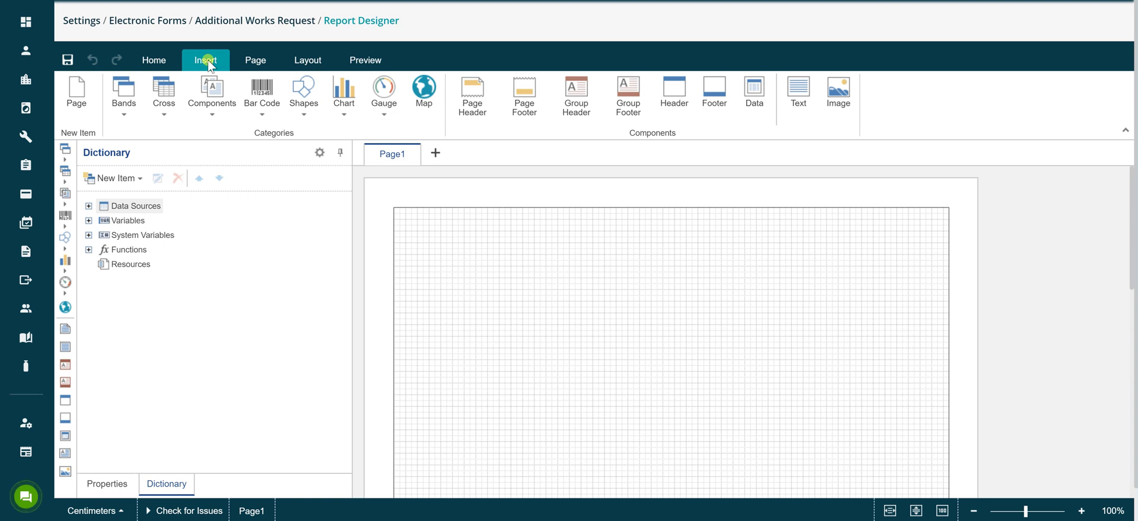
pyautogui.click(121, 111)
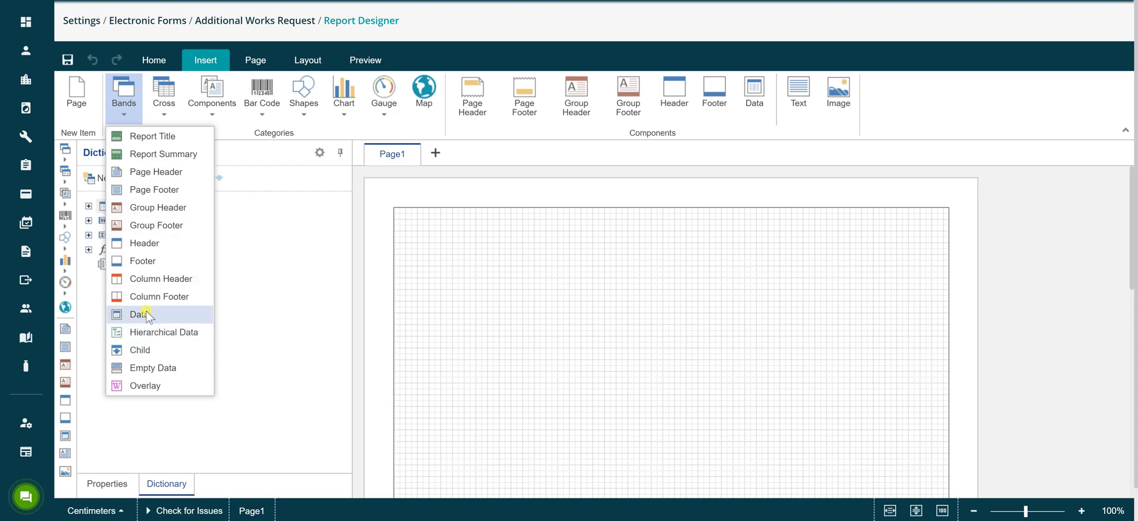
pyautogui.click(140, 314)
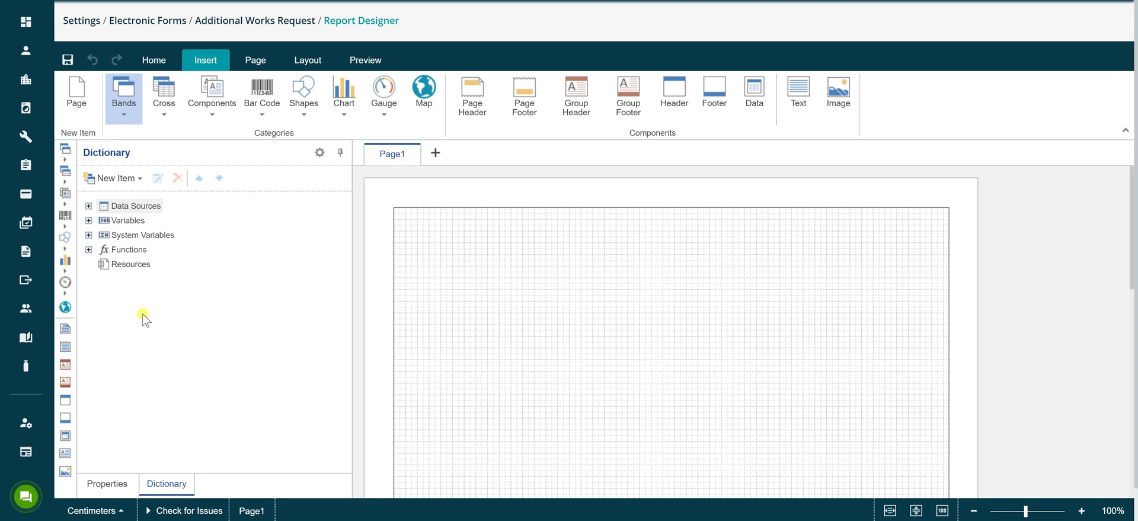
pyautogui.click(402, 218)
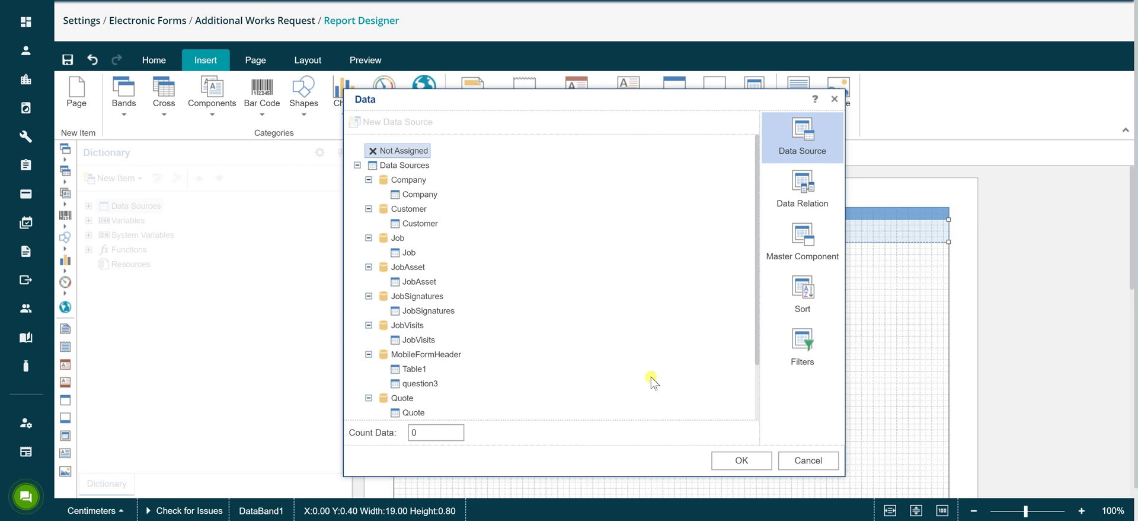
pyautogui.click(735, 460)
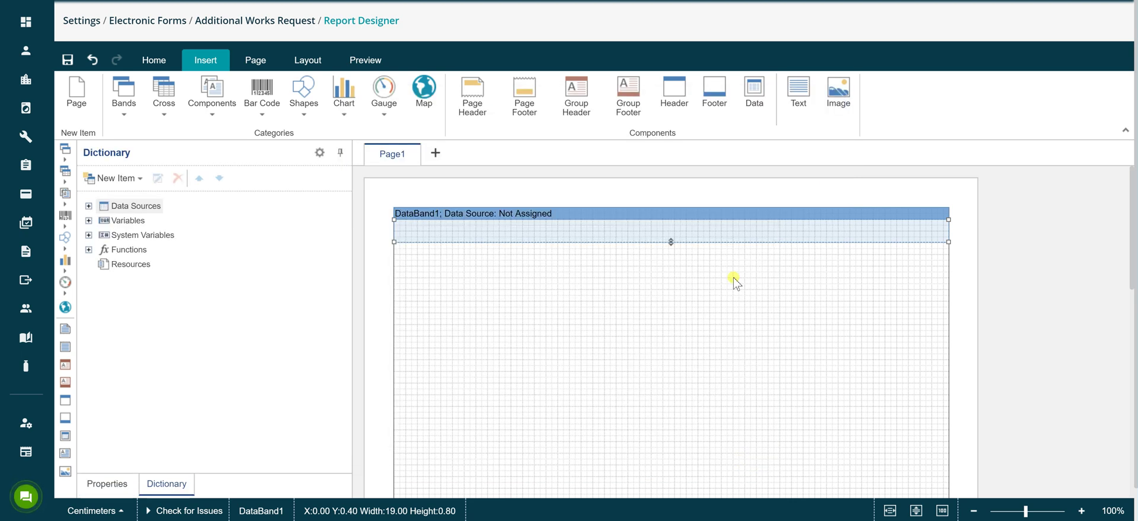
# Enlarge DataBand1 and add Joblogic.jpg as an image resource available in the viewer
pyautogui.moveTo(672, 243); pyautogui.dragTo(674, 360)
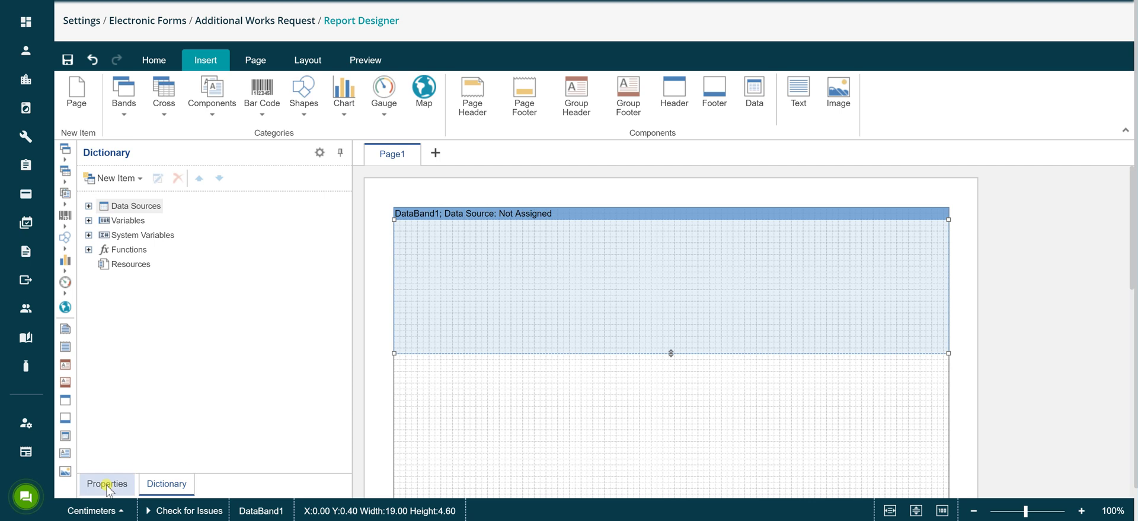
pyautogui.rightClick(135, 265)
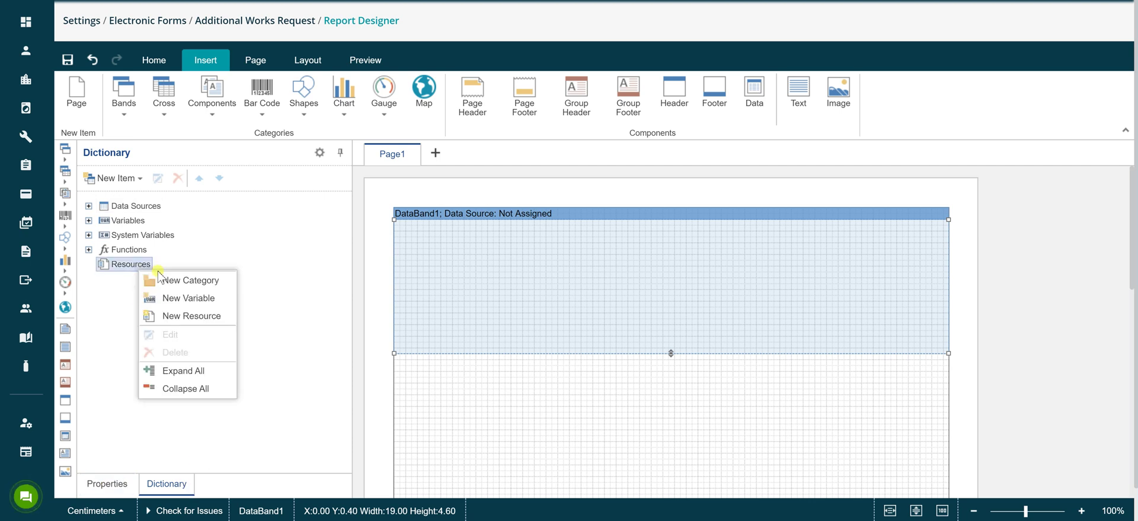
pyautogui.click(176, 316)
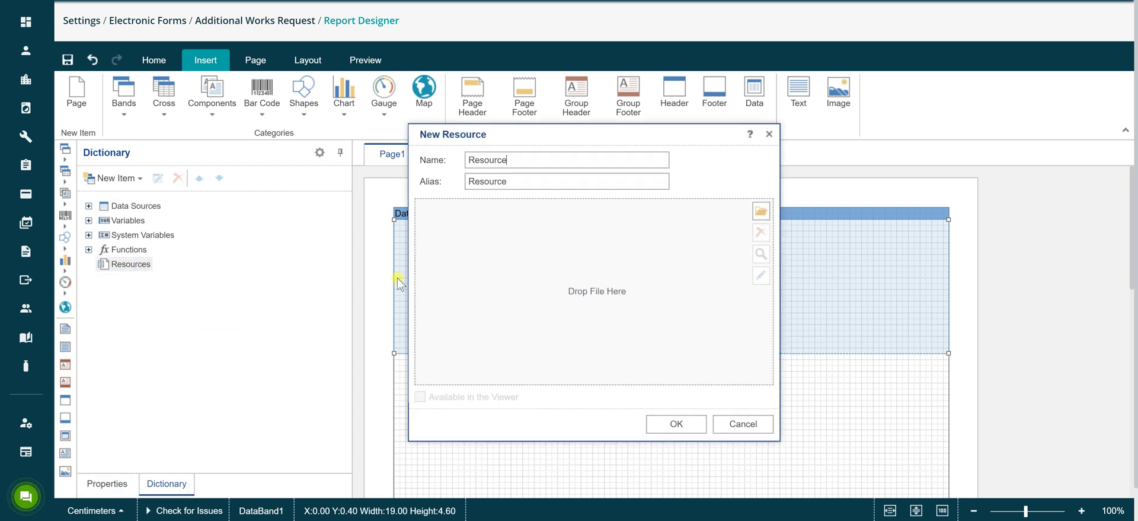
pyautogui.click(761, 211)
pyautogui.click(265, 138)
pyautogui.click(455, 303)
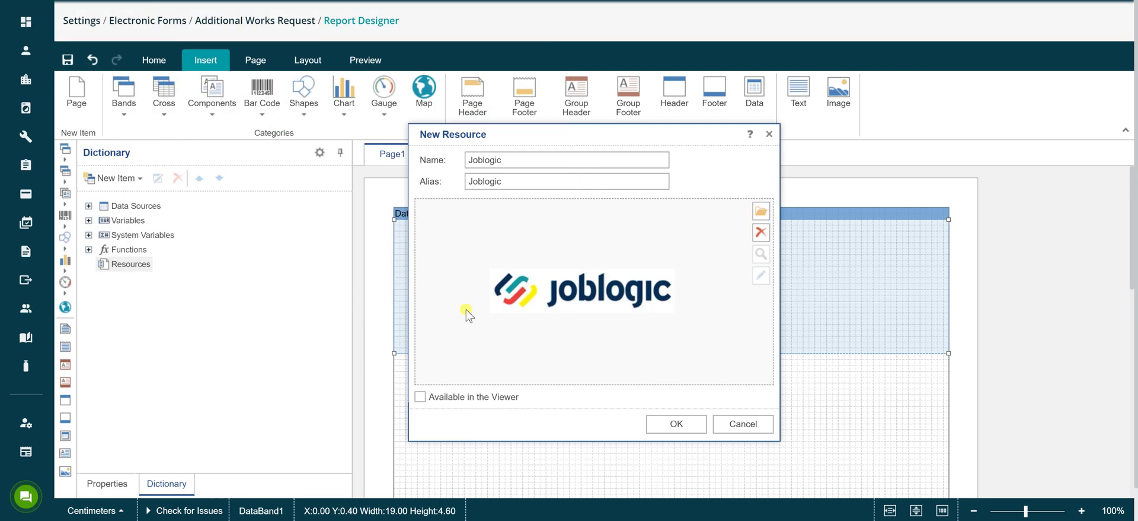
pyautogui.click(438, 397)
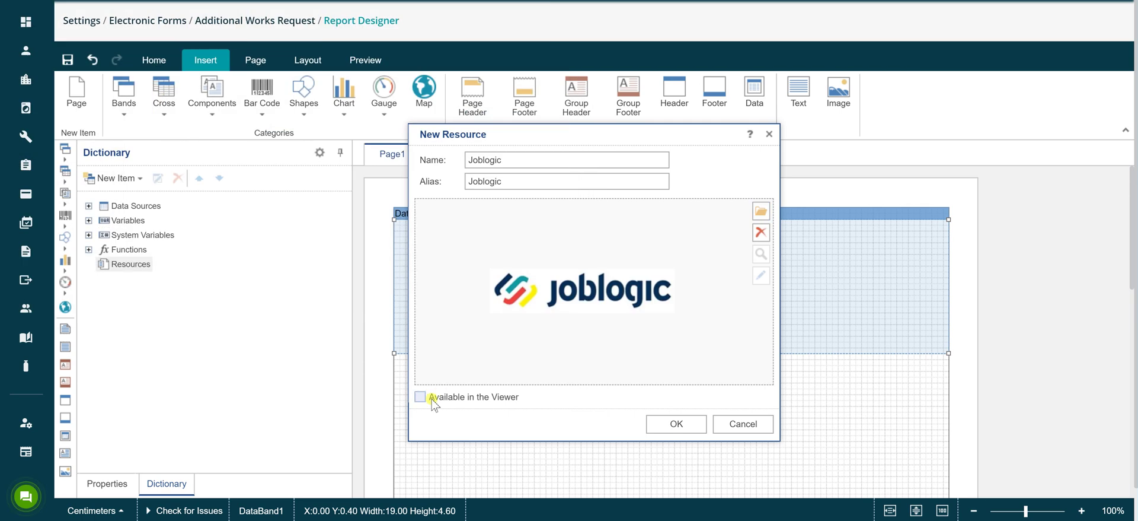
pyautogui.click(676, 424)
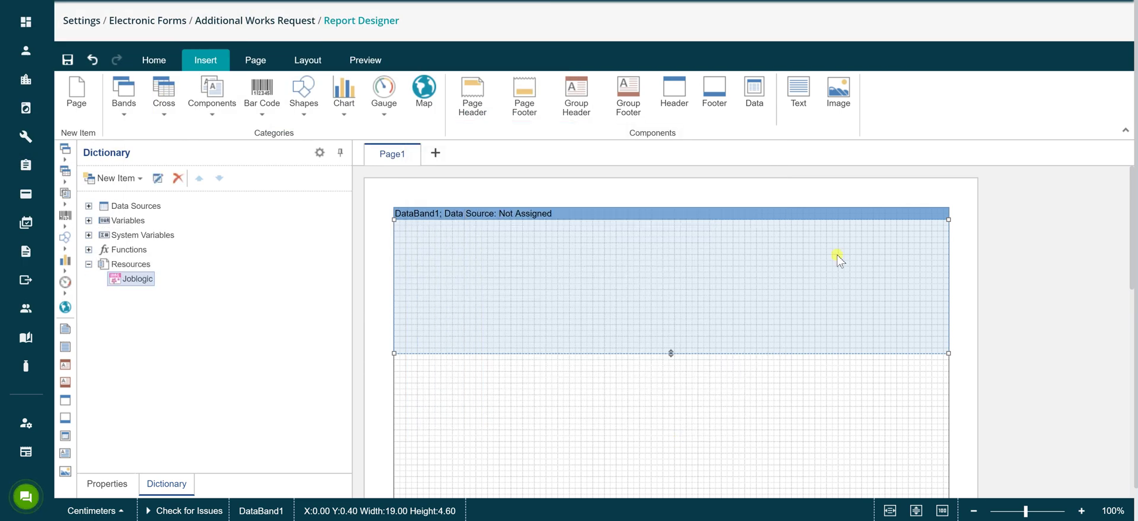
# Place the Joblogic gallery image on DataBand1
pyautogui.click(841, 116)
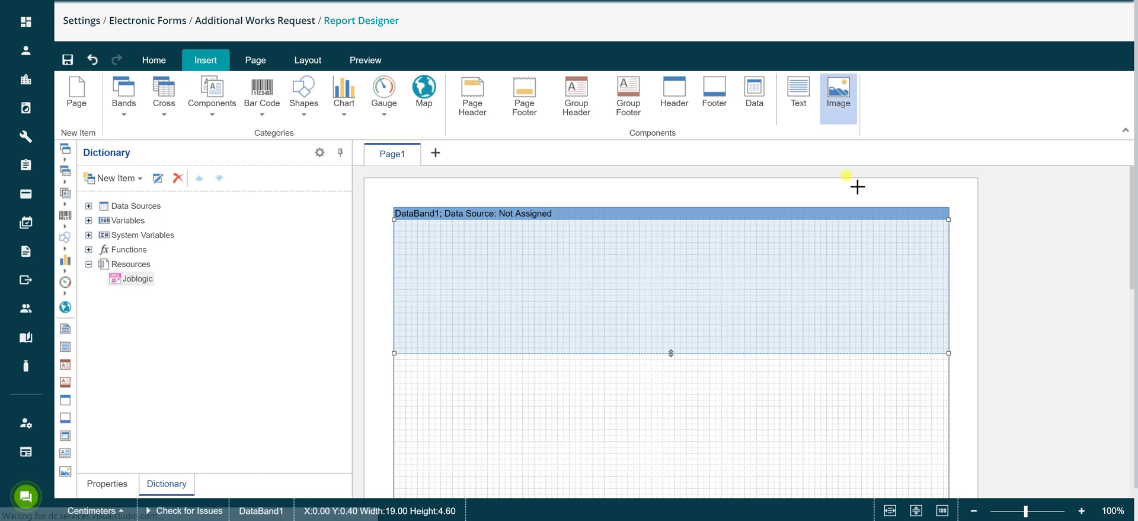
pyautogui.click(739, 218)
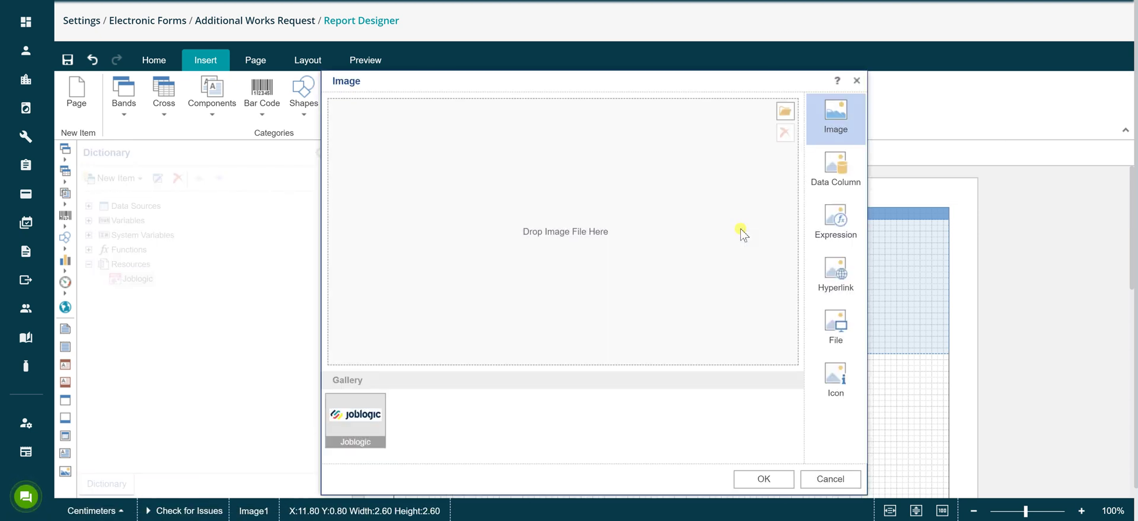
pyautogui.click(378, 426)
pyautogui.click(763, 478)
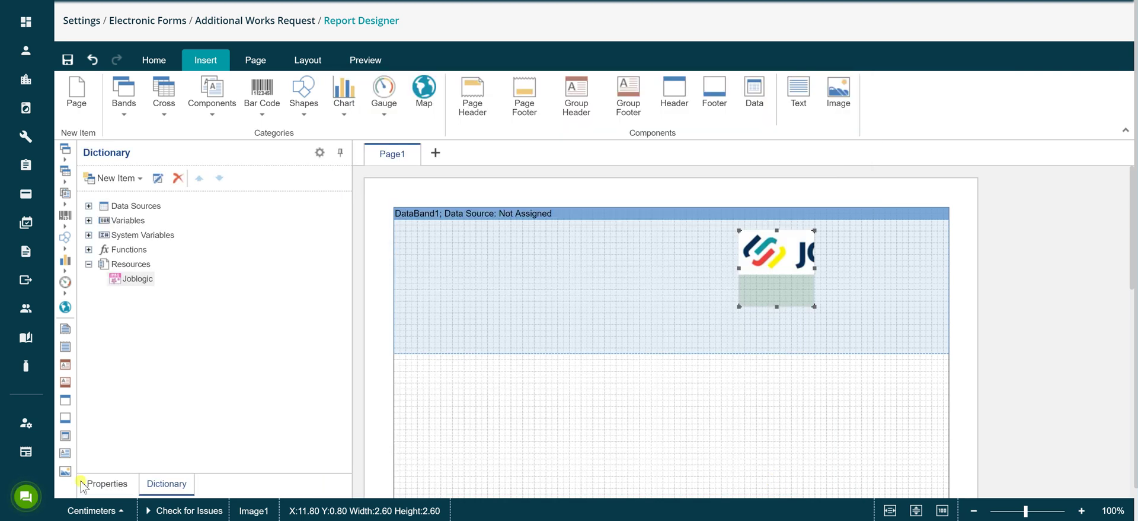
# Enable Aspect Ratio and Image Stretch, widening the logo to 5.40×1.60 cm near the right edge
pyautogui.click(103, 483)
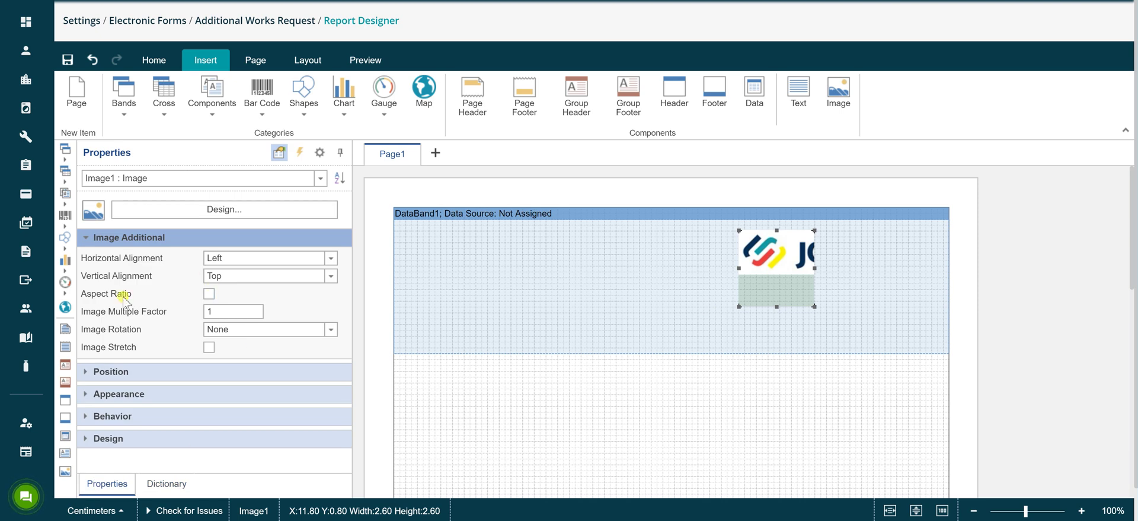
pyautogui.click(209, 293)
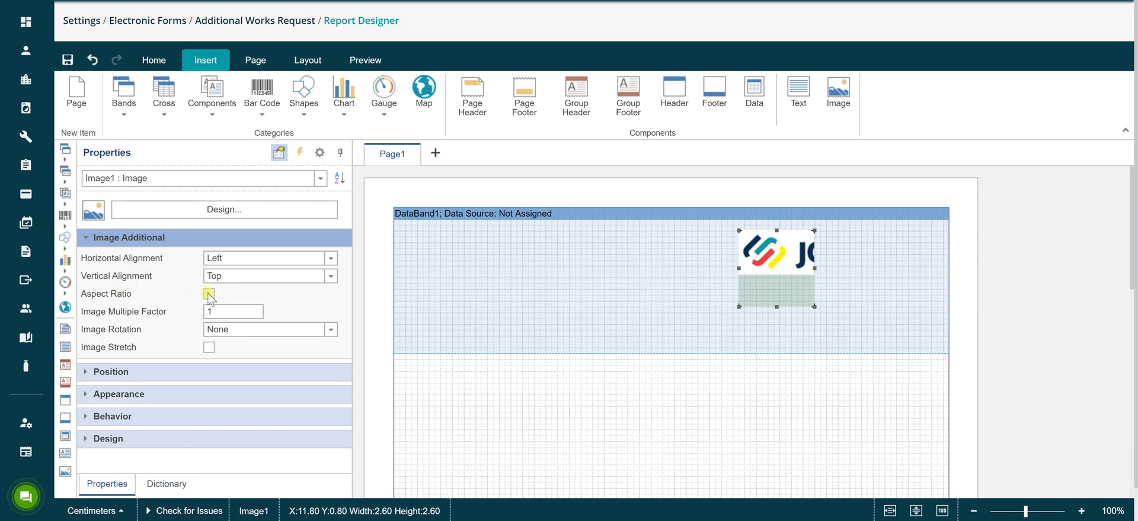
pyautogui.click(209, 348)
pyautogui.moveTo(814, 305); pyautogui.dragTo(895, 257)
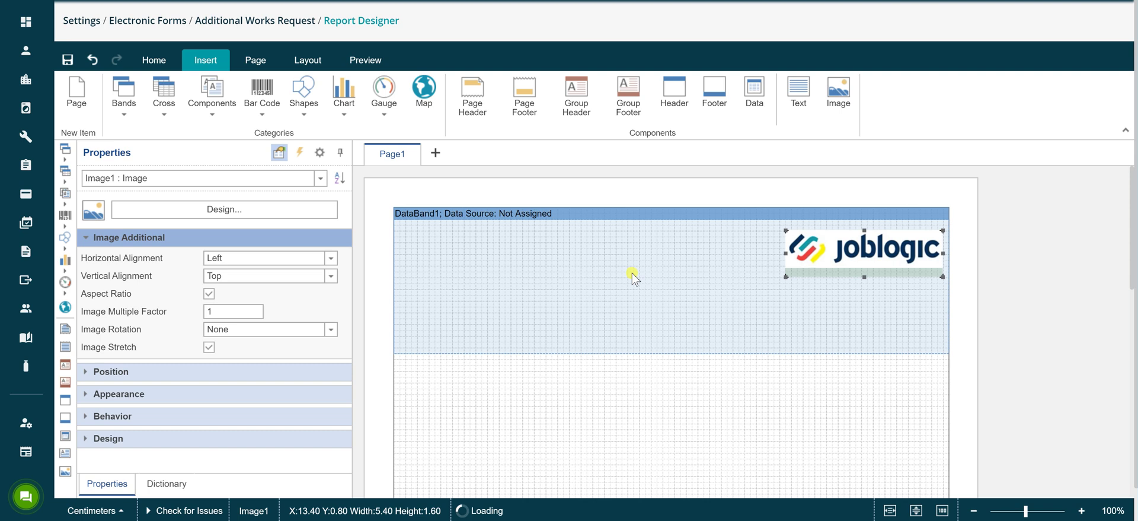
pyautogui.click(799, 95)
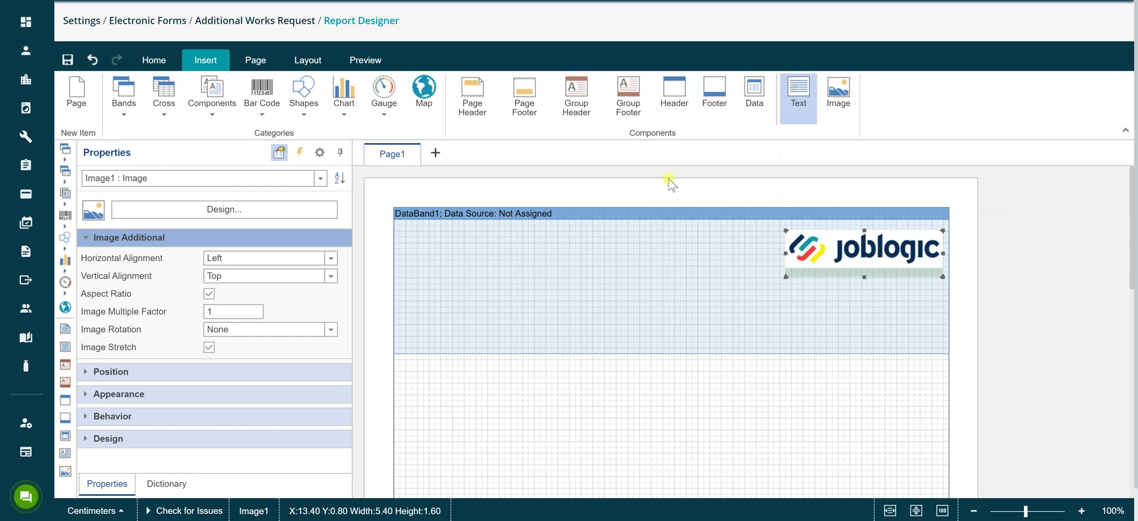
# Add a 'Job Number:' text label to the data band, bold at size 12, widened to fit
pyautogui.click(405, 236)
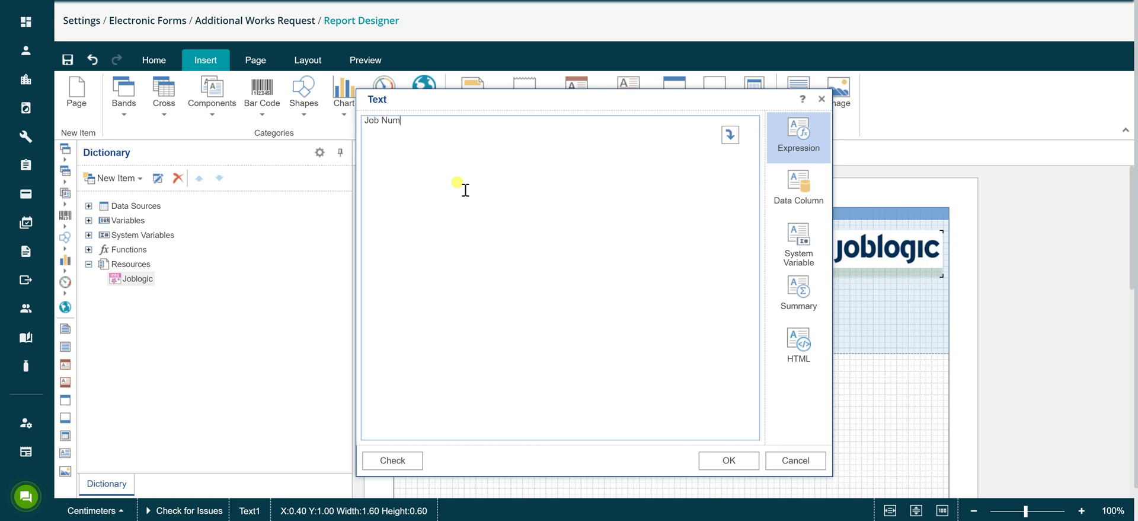
pyautogui.click(728, 460)
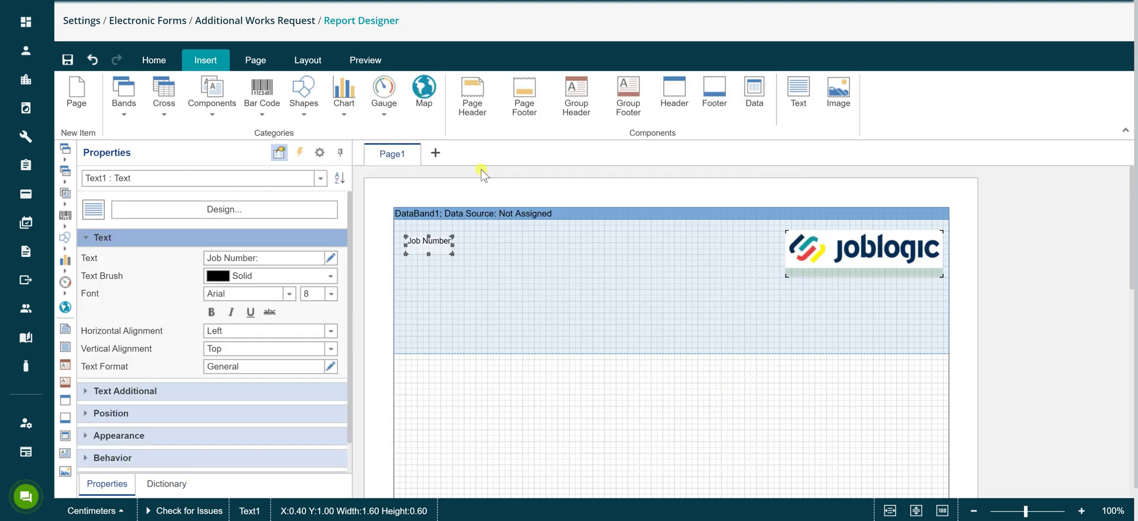
pyautogui.click(154, 60)
pyautogui.click(153, 113)
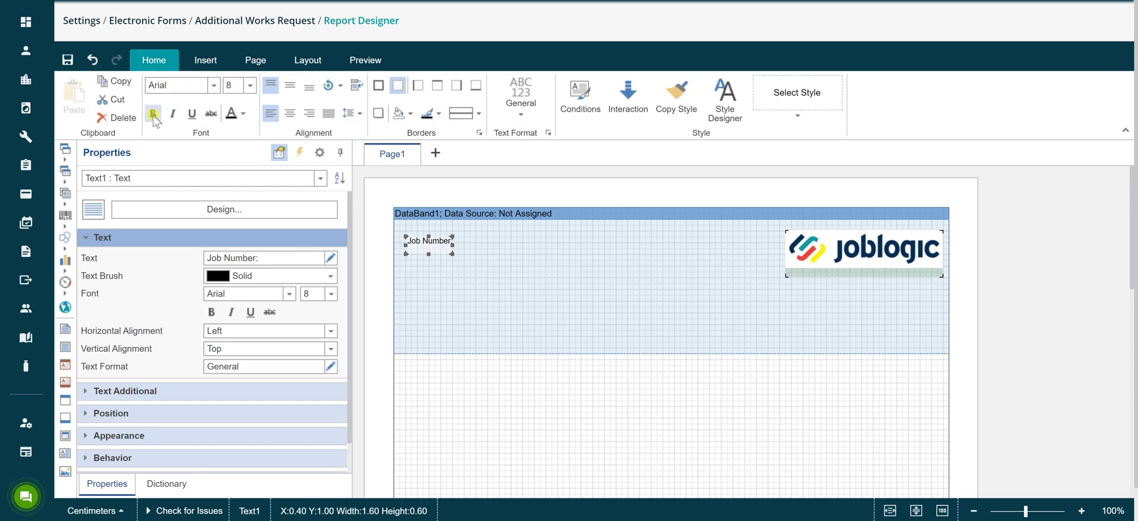
pyautogui.click(250, 85)
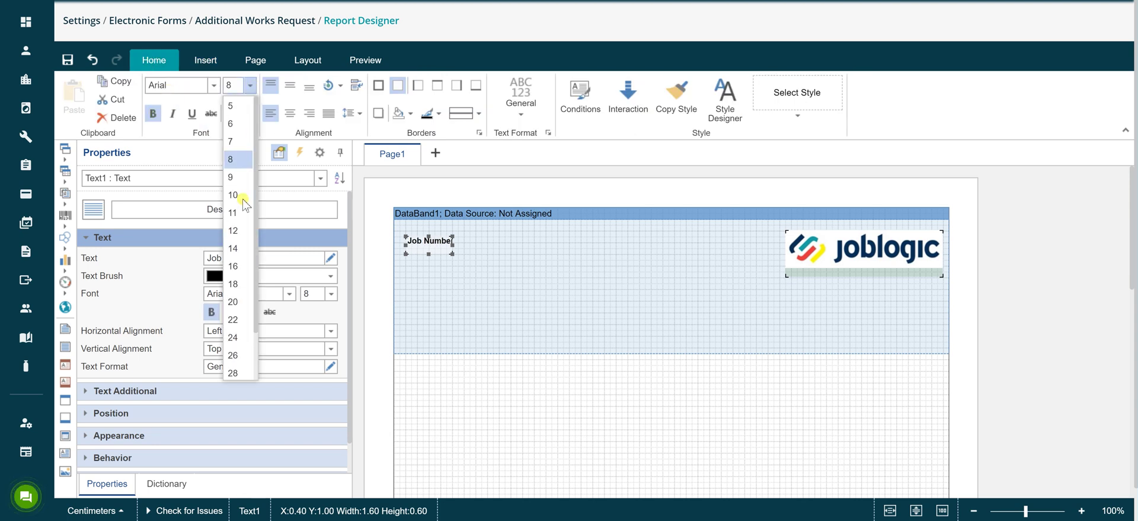
pyautogui.click(233, 230)
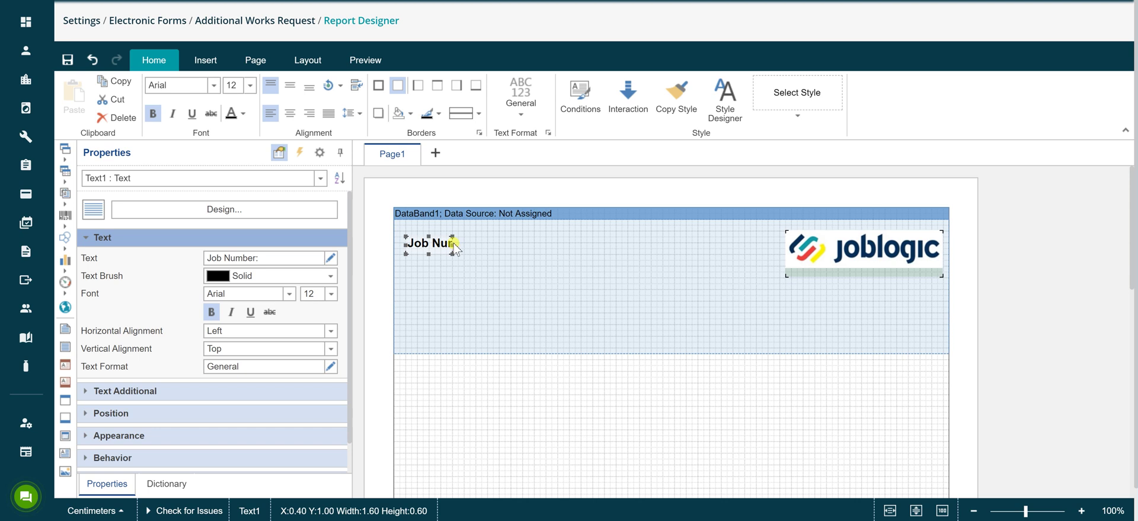
pyautogui.moveTo(454, 246); pyautogui.dragTo(433, 233)
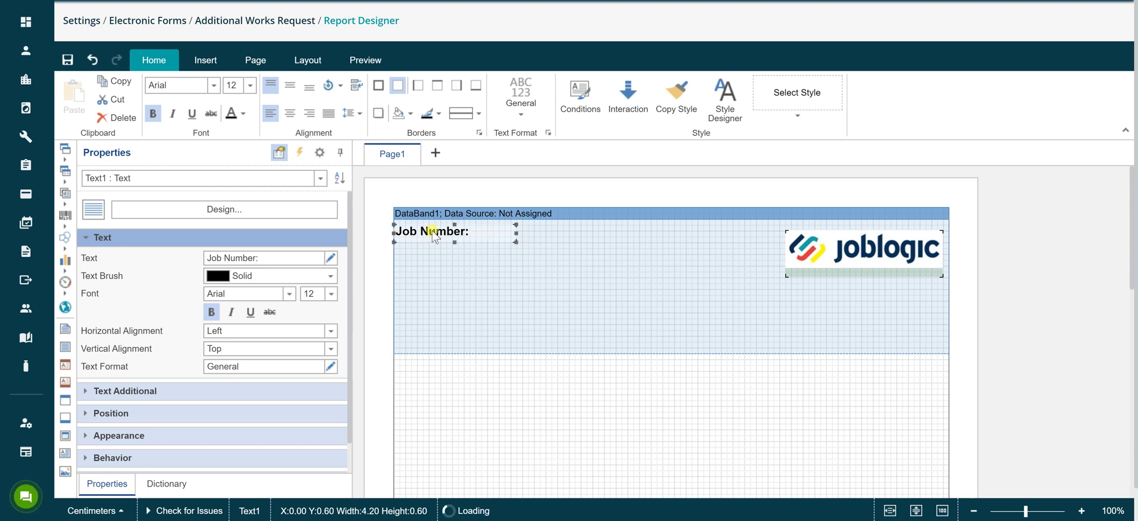
# Copy the Job Number: label and paste the duplicate beside it
pyautogui.rightClick(434, 234)
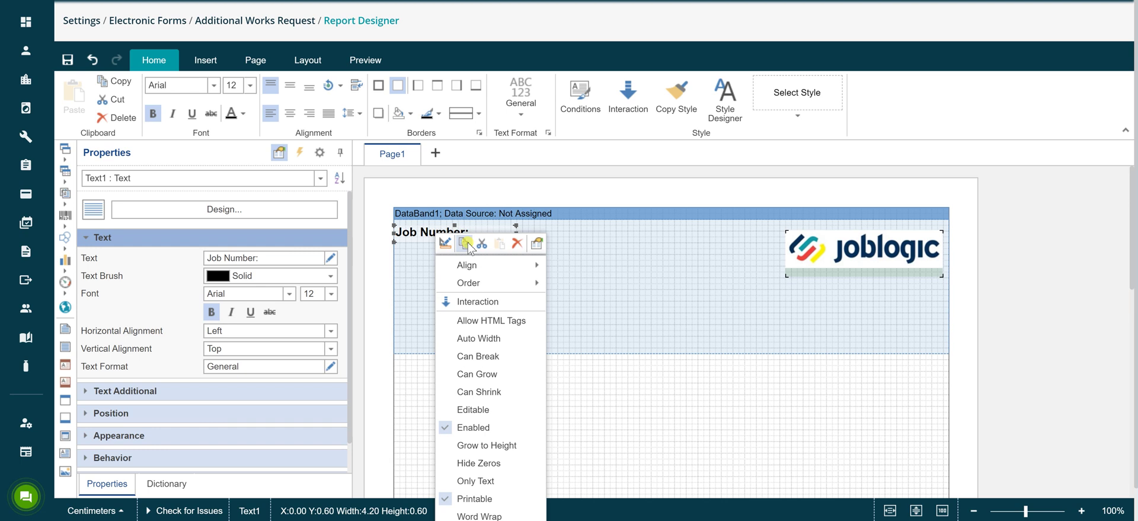
pyautogui.click(407, 231)
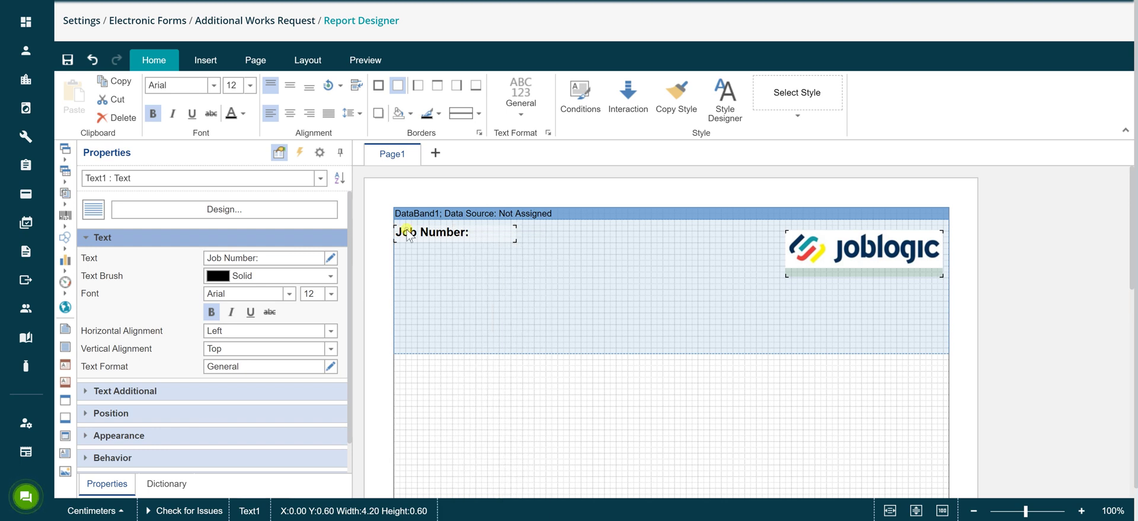
pyautogui.hotkey('ctrl', 'c')
pyautogui.hotkey('ctrl', 'v')
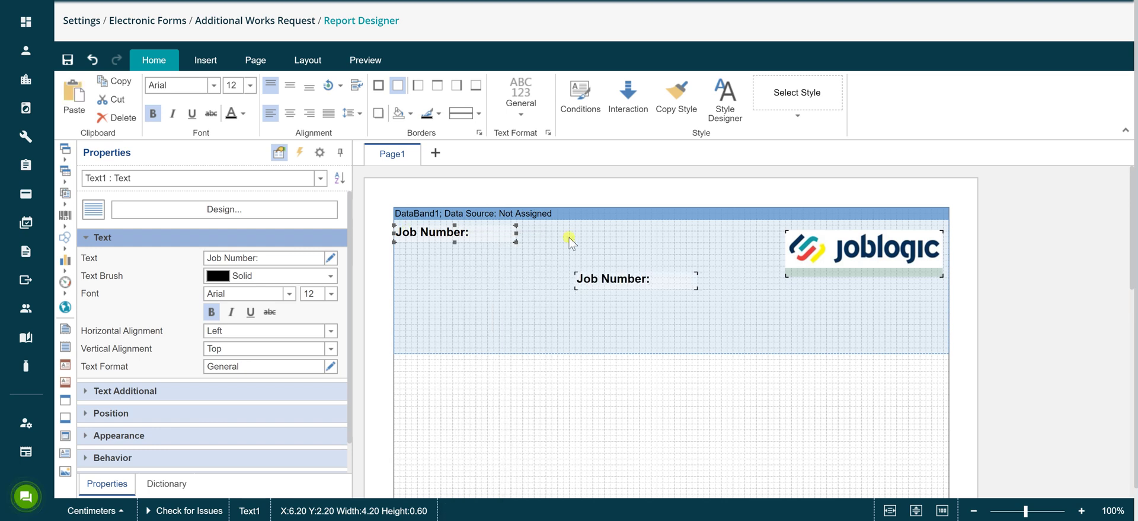
pyautogui.click(519, 219)
# Line up the duplicate beside the label and bind it to the Job.JobNumber field
pyautogui.click(635, 233)
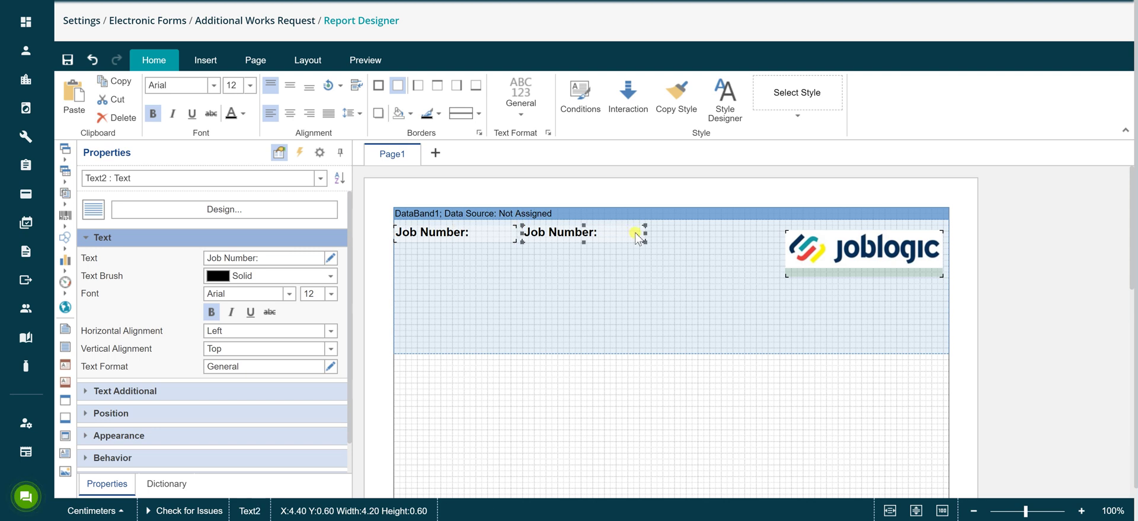
pyautogui.doubleClick(559, 235)
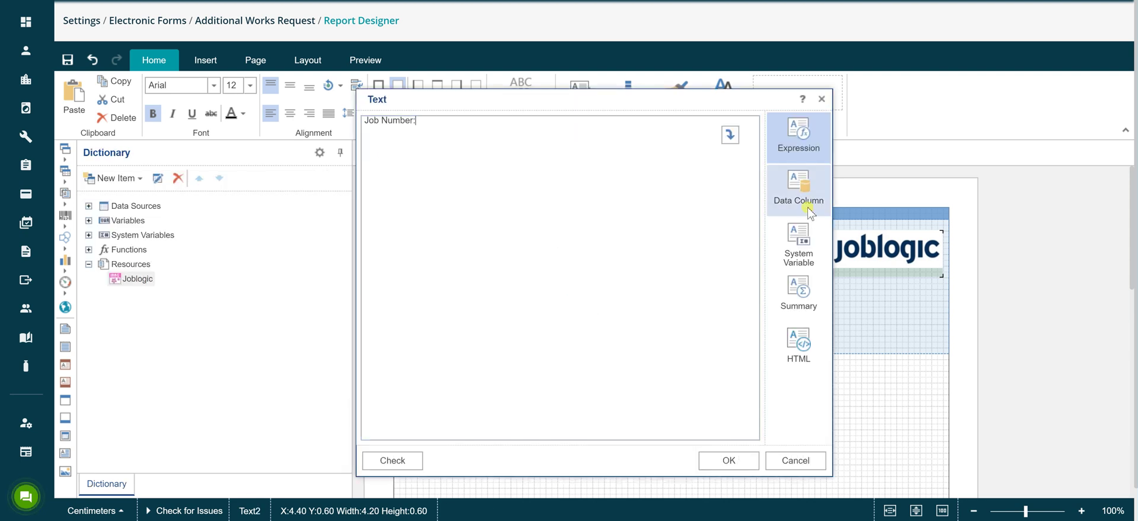
pyautogui.click(809, 210)
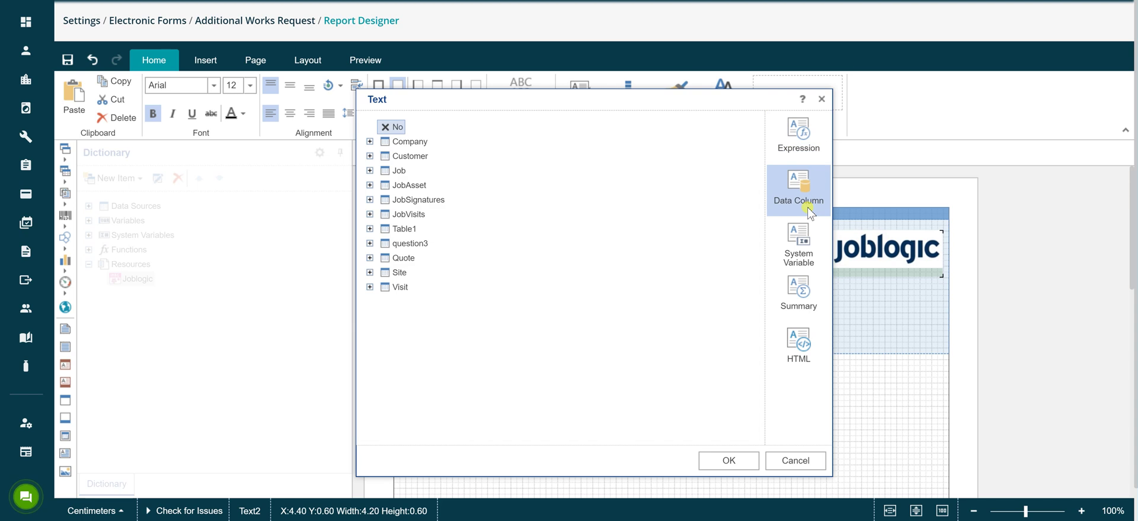
pyautogui.click(370, 171)
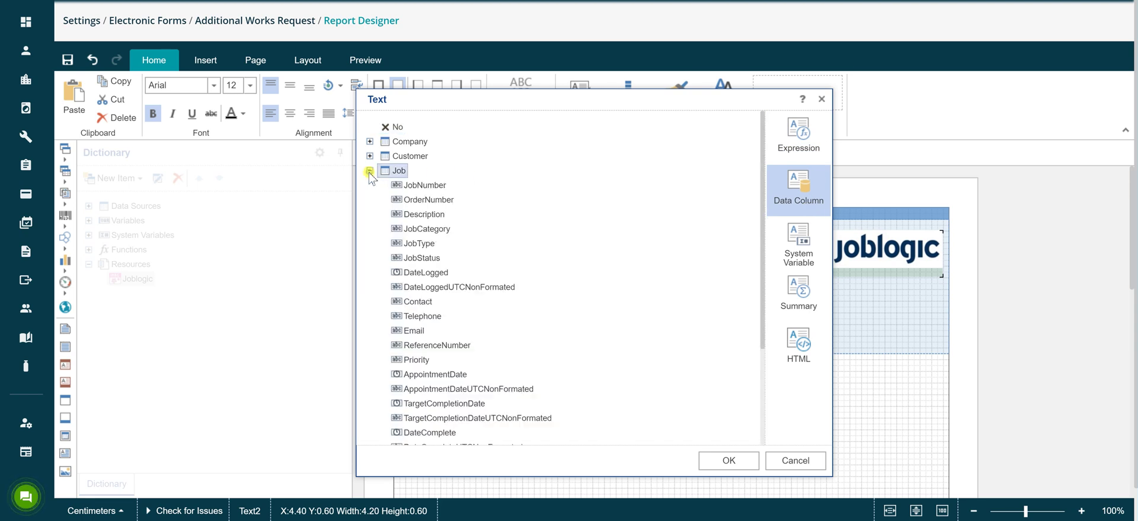
pyautogui.doubleClick(419, 186)
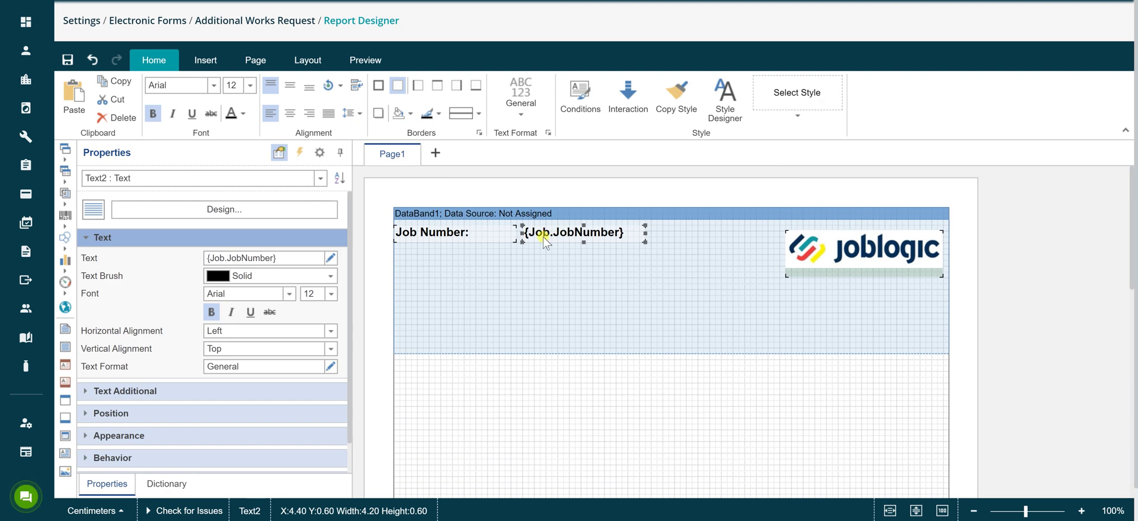
# Duplicate the Job Number: label beneath itself and rename it 'Site:'
pyautogui.click(407, 236)
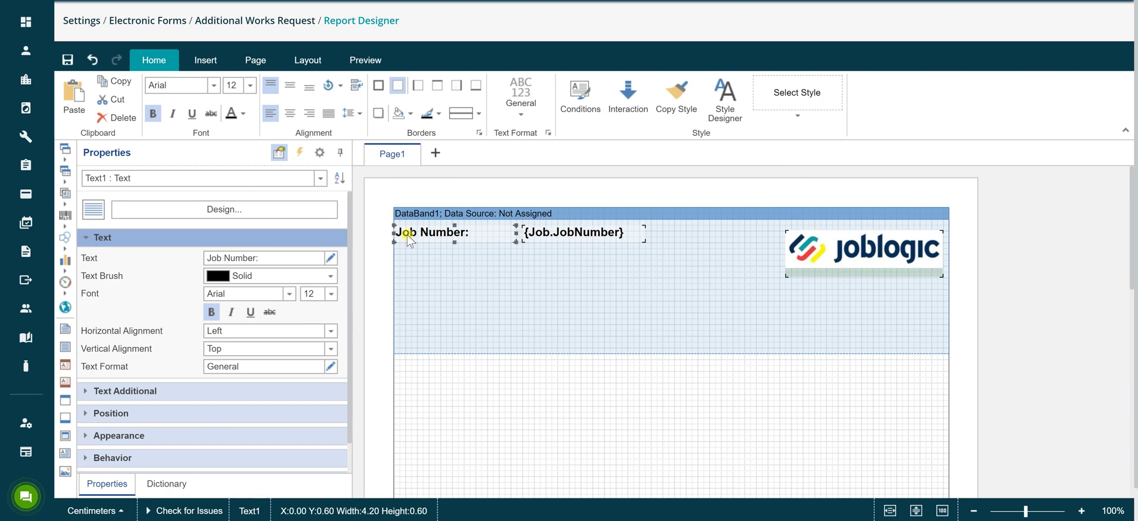
pyautogui.moveTo(408, 236); pyautogui.dragTo(411, 259)
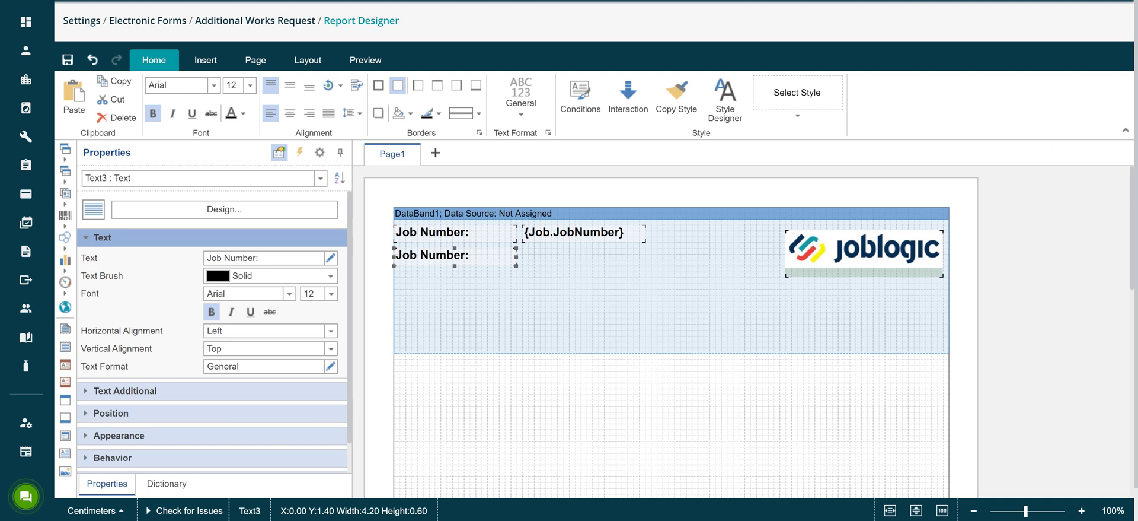
pyautogui.doubleClick(446, 258)
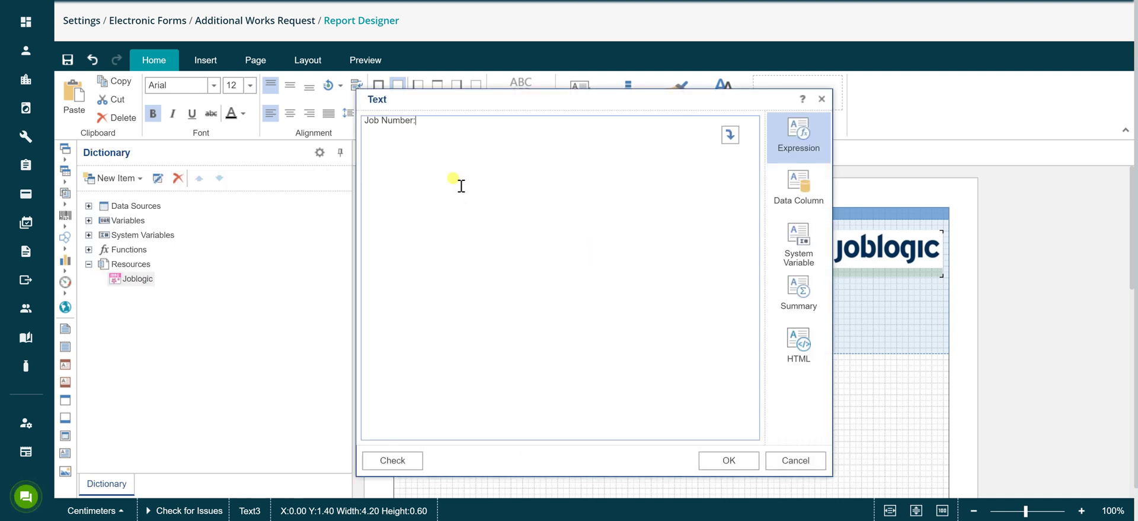
pyautogui.hotkey('ctrl', 'a')
pyautogui.write('Site:')
pyautogui.click(720, 460)
# Duplicate the field box into the Site row and bind it to Site.Name
pyautogui.click(571, 233)
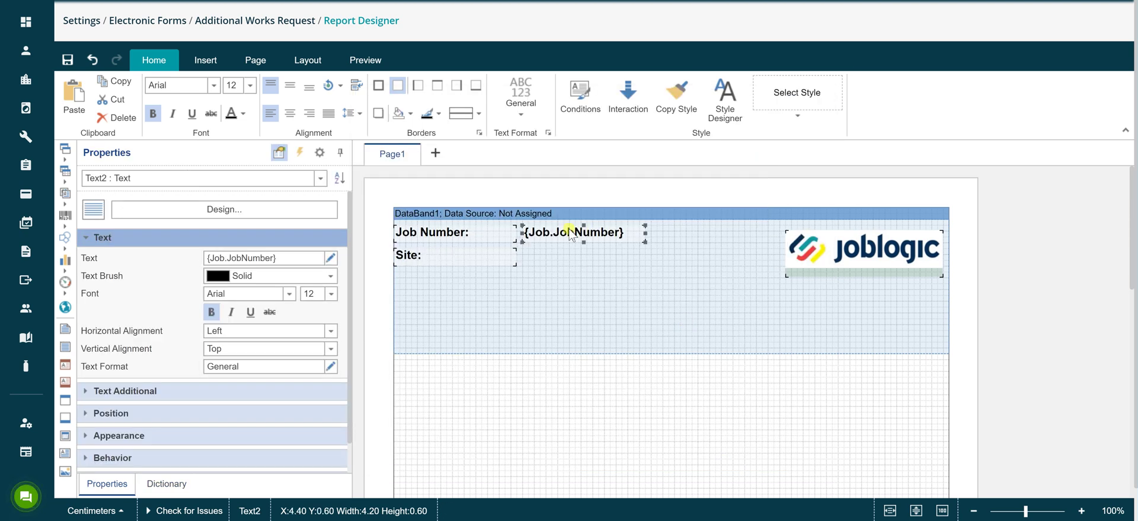
pyautogui.moveTo(571, 233); pyautogui.dragTo(521, 255)
pyautogui.doubleClick(553, 255)
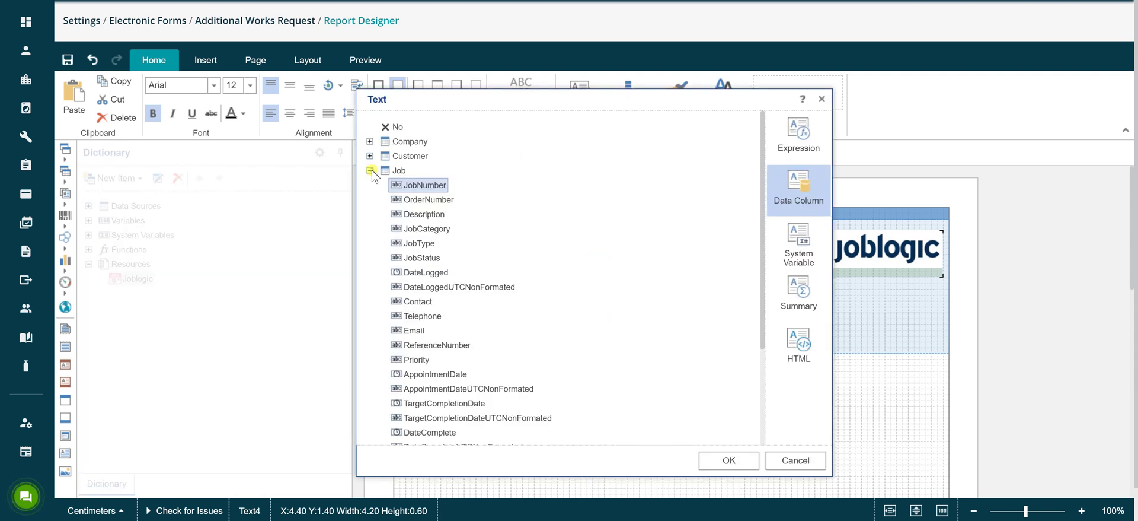
pyautogui.click(371, 171)
pyautogui.click(370, 272)
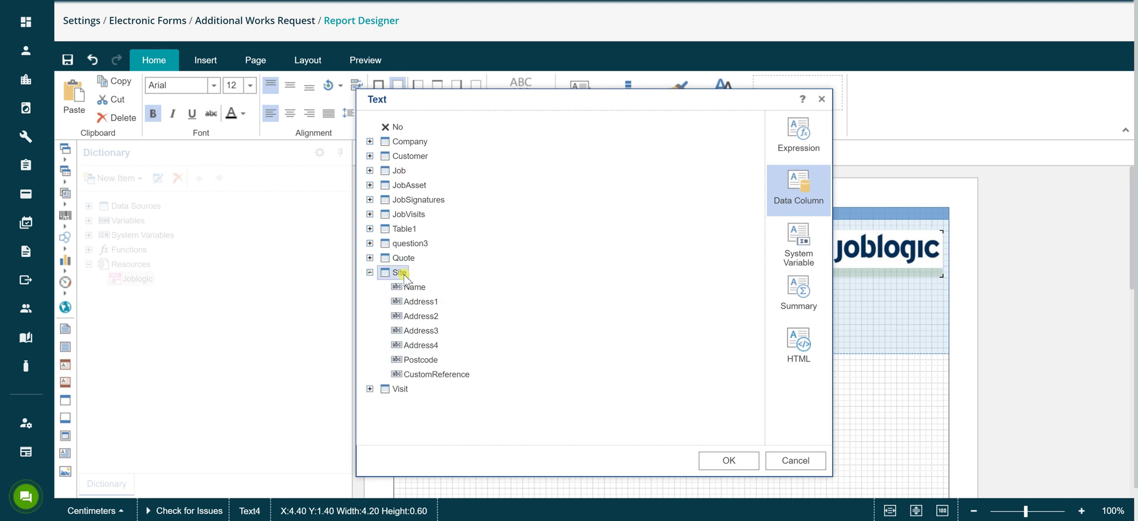
pyautogui.doubleClick(409, 287)
pyautogui.click(450, 267)
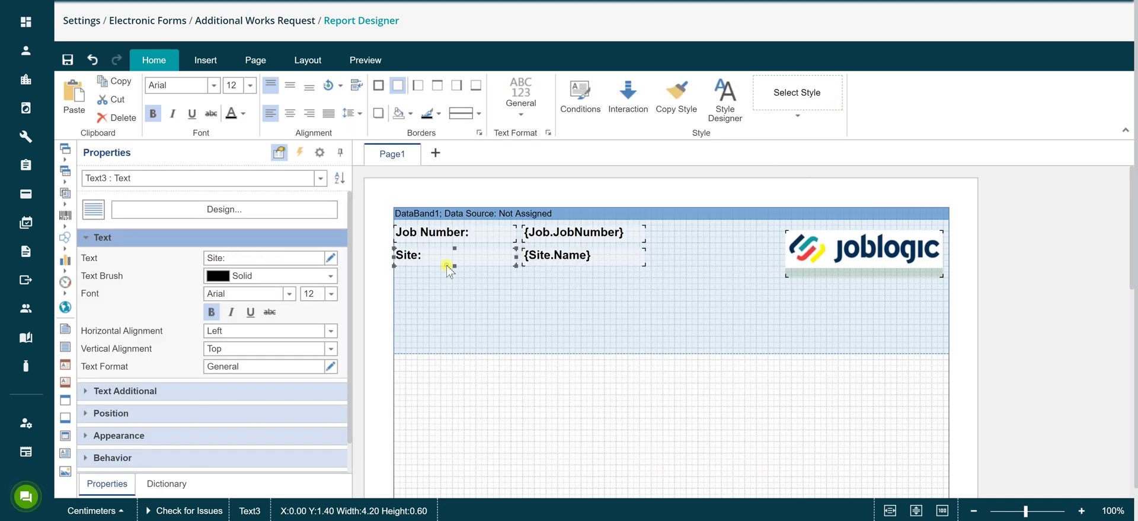
# Paste a copy of the Site: label below it and rename it 'Engineer:'
pyautogui.hotkey('ctrl', 'c')
pyautogui.hotkey('ctrl', 'v')
pyautogui.click(403, 278)
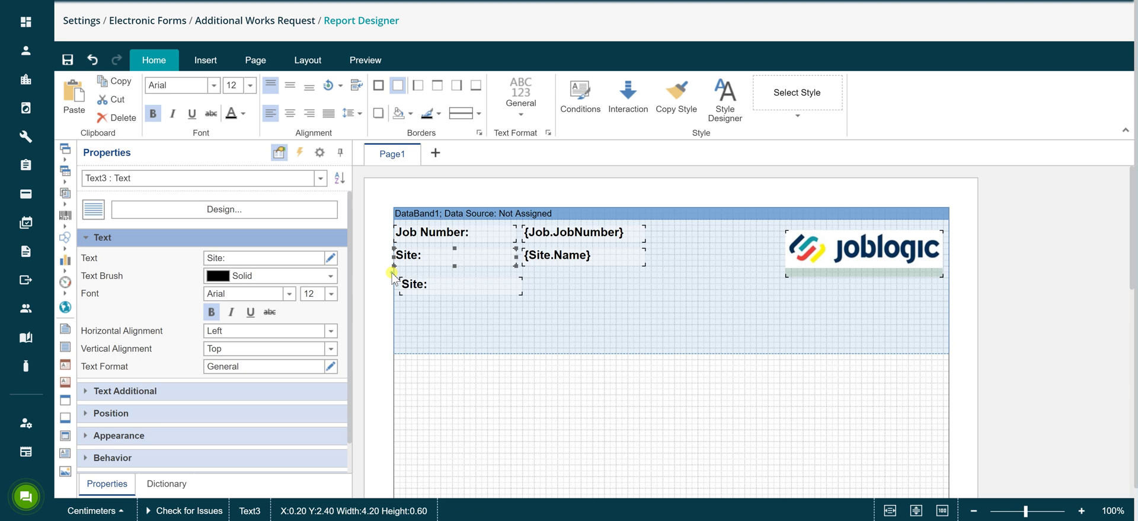
pyautogui.doubleClick(434, 289)
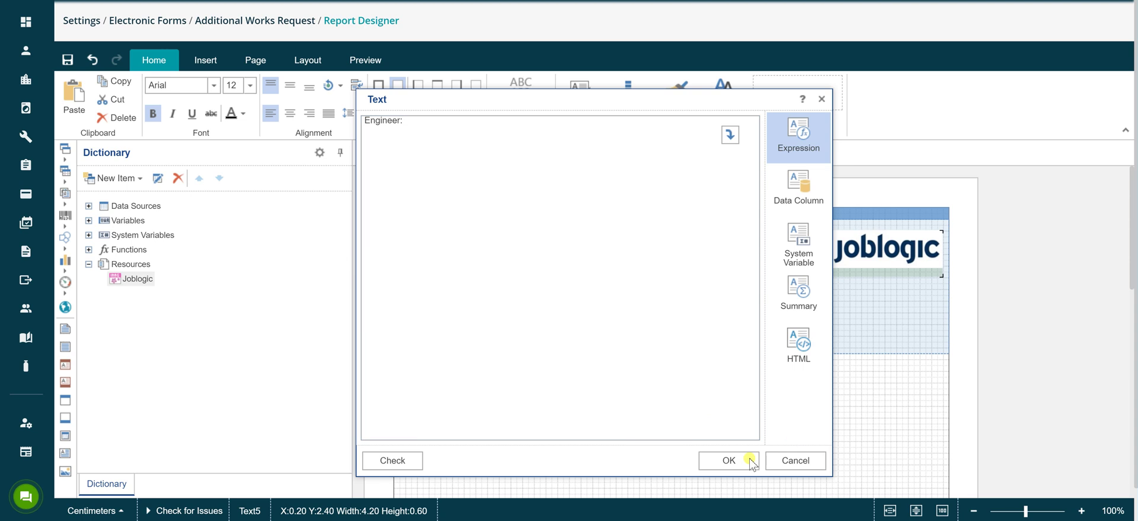
pyautogui.click(727, 460)
# Duplicate the field into the Engineer row, bind it to JobSignatures.EngineerName, and align the row
pyautogui.moveTo(564, 261); pyautogui.dragTo(525, 282)
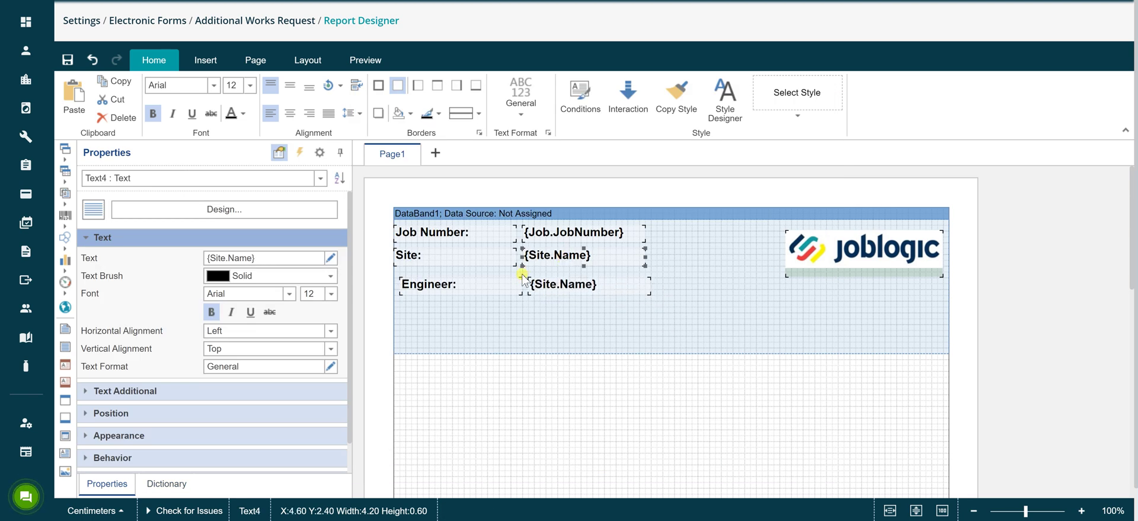
pyautogui.doubleClick(582, 287)
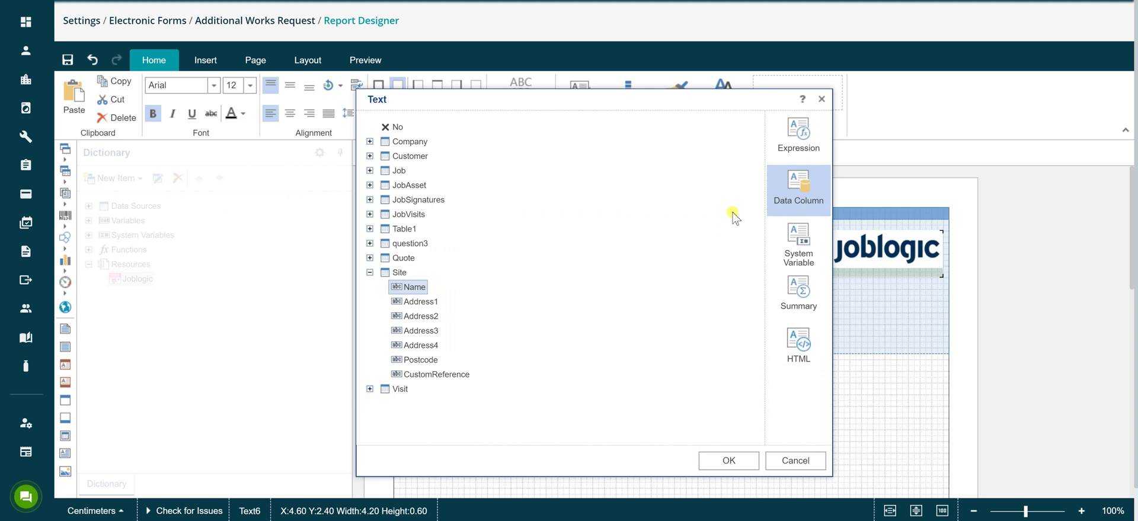
pyautogui.click(370, 200)
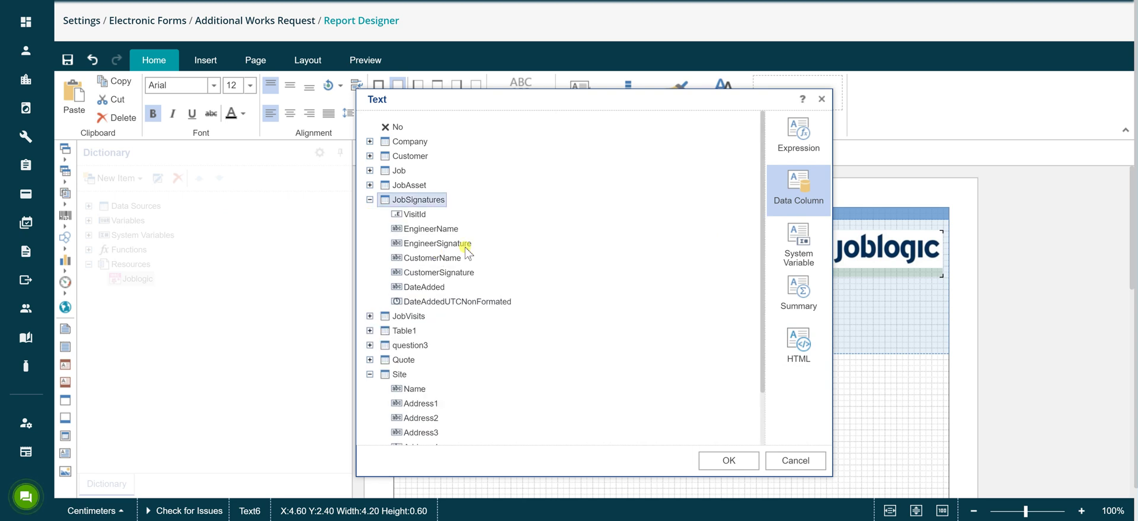
pyautogui.doubleClick(438, 230)
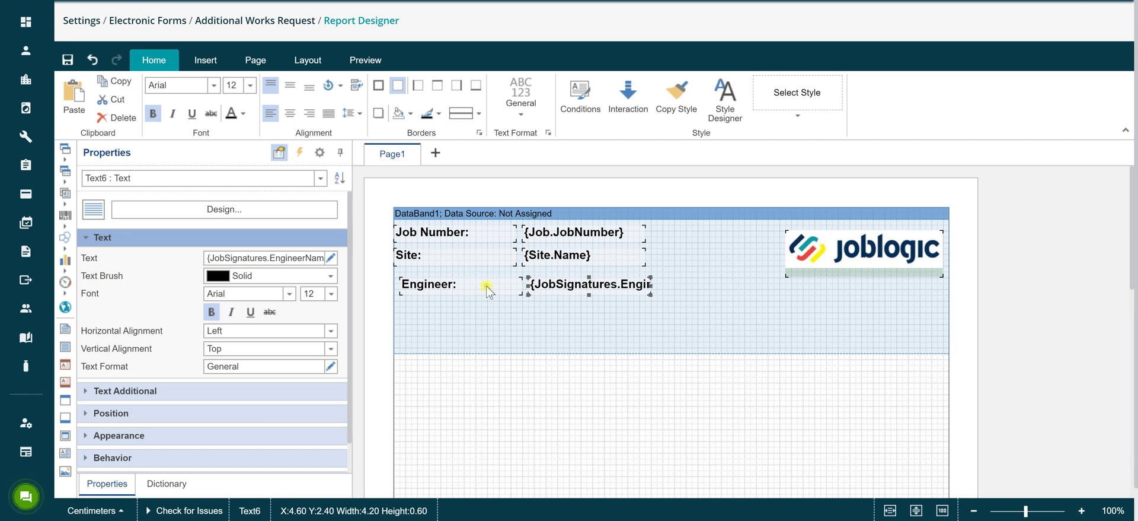
pyautogui.moveTo(484, 284); pyautogui.dragTo(478, 279)
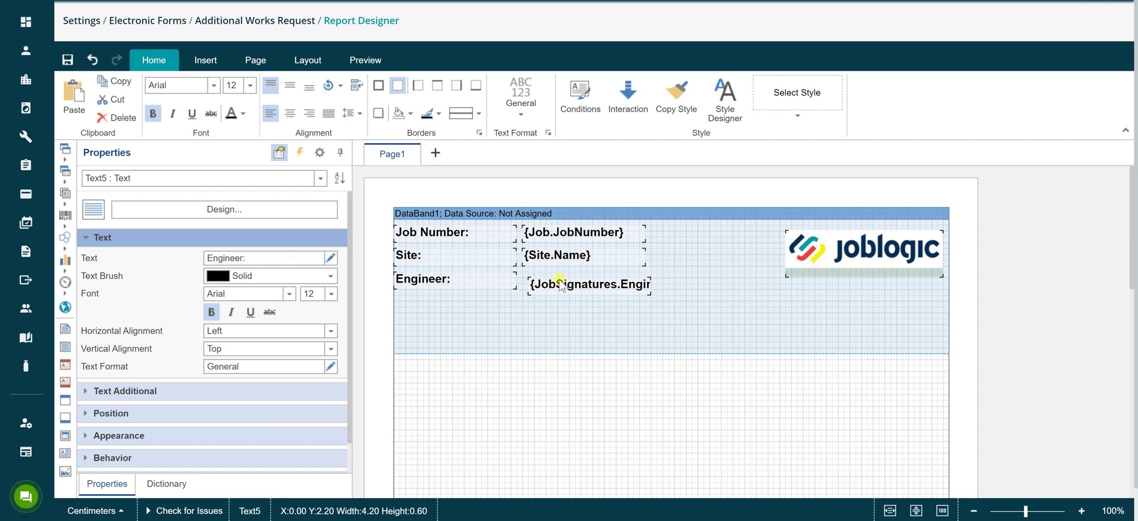
pyautogui.moveTo(560, 285); pyautogui.dragTo(555, 279)
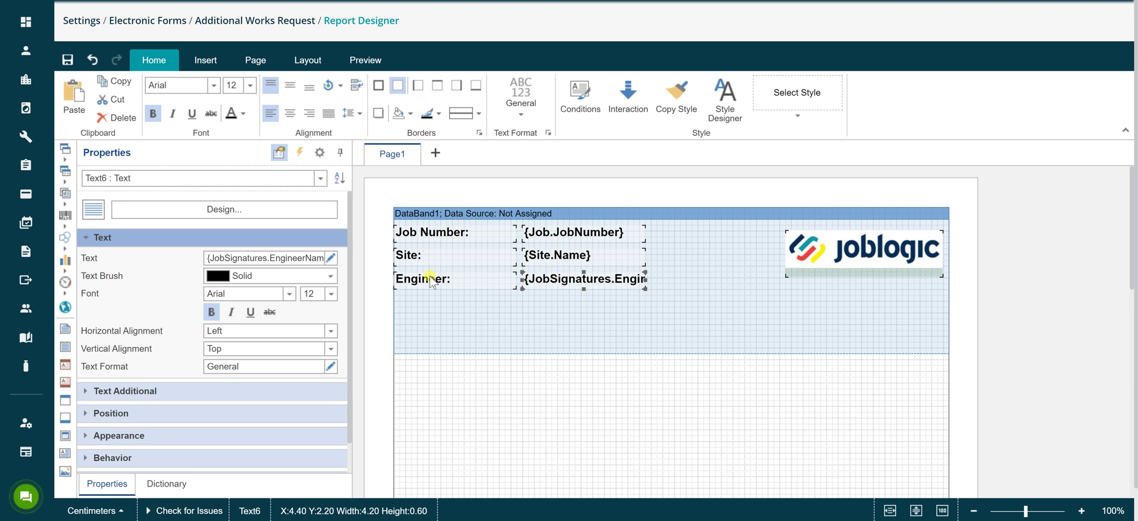
# Insert a check box below the engineer row, checked by Table1.question1
pyautogui.click(198, 63)
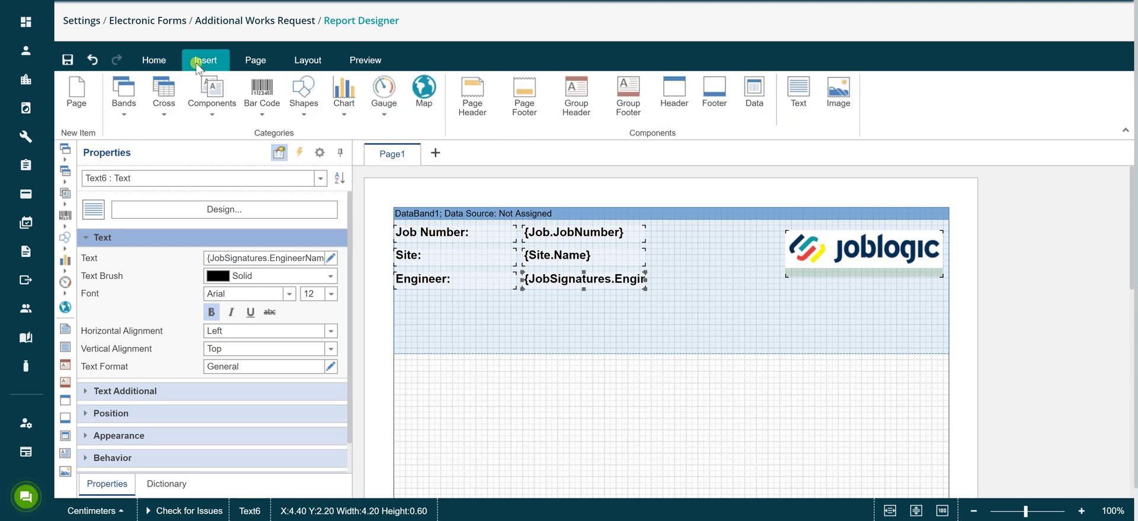
pyautogui.click(217, 107)
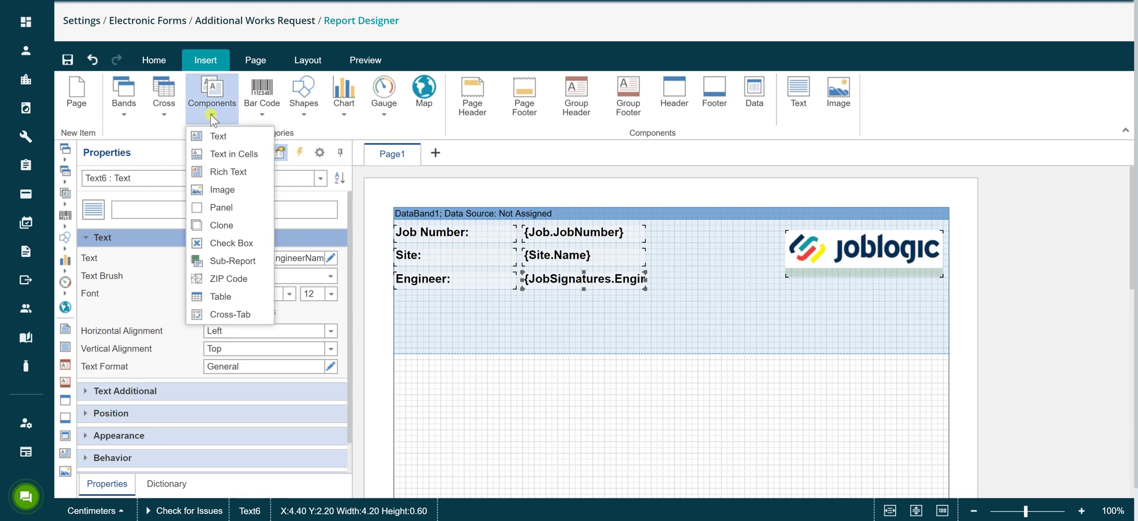
pyautogui.click(235, 244)
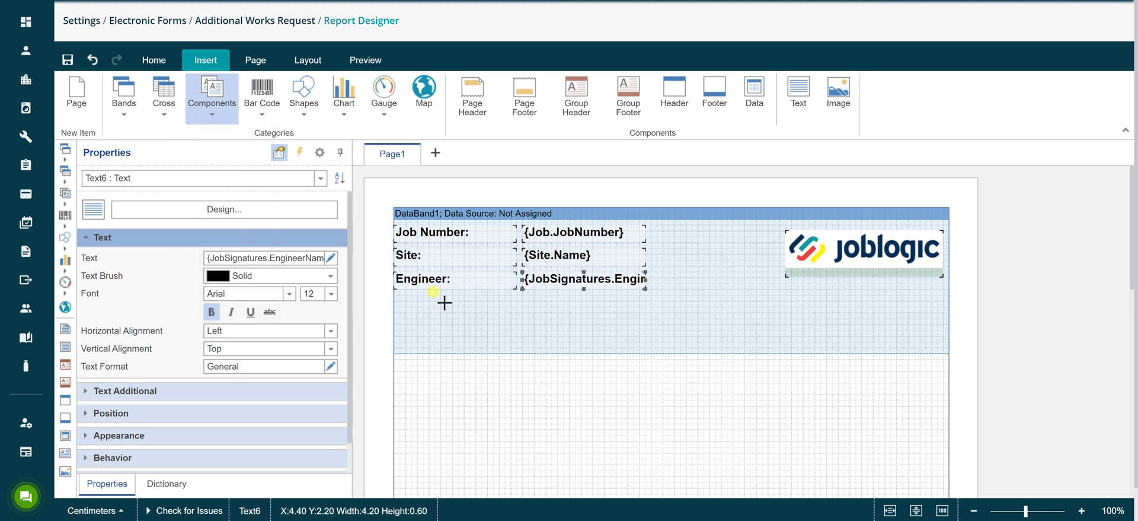
pyautogui.click(612, 319)
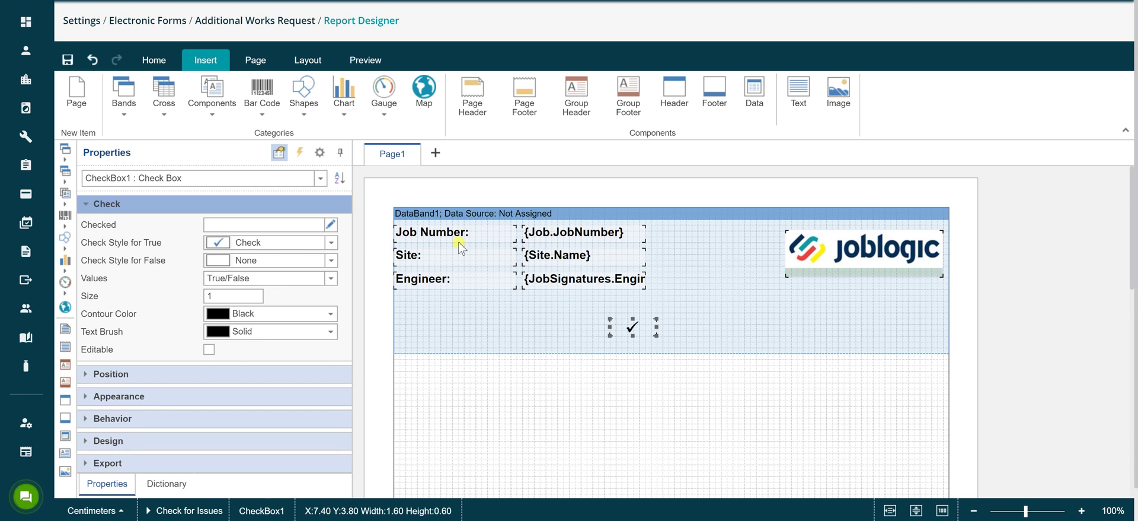
pyautogui.click(331, 224)
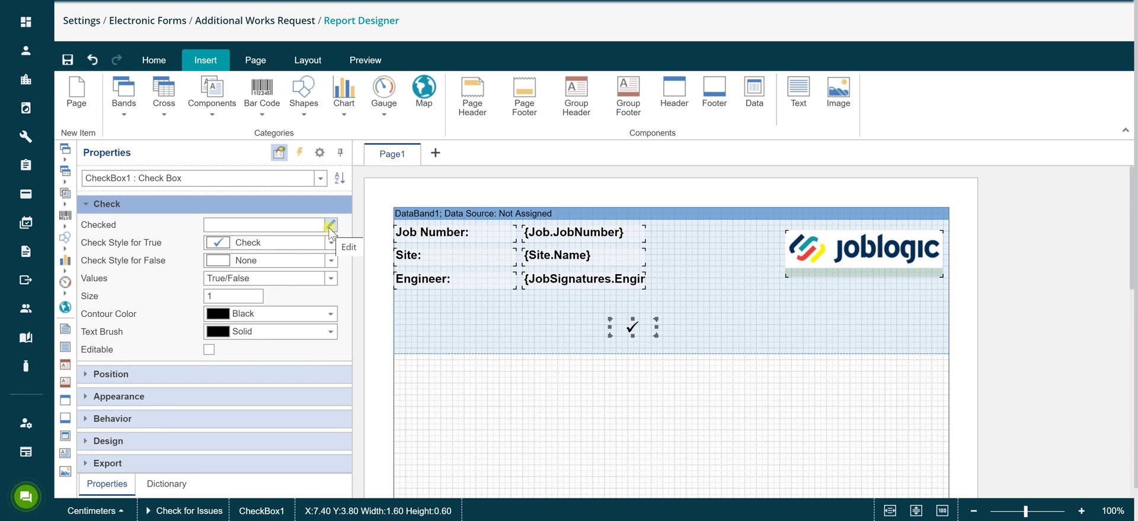
pyautogui.click(330, 227)
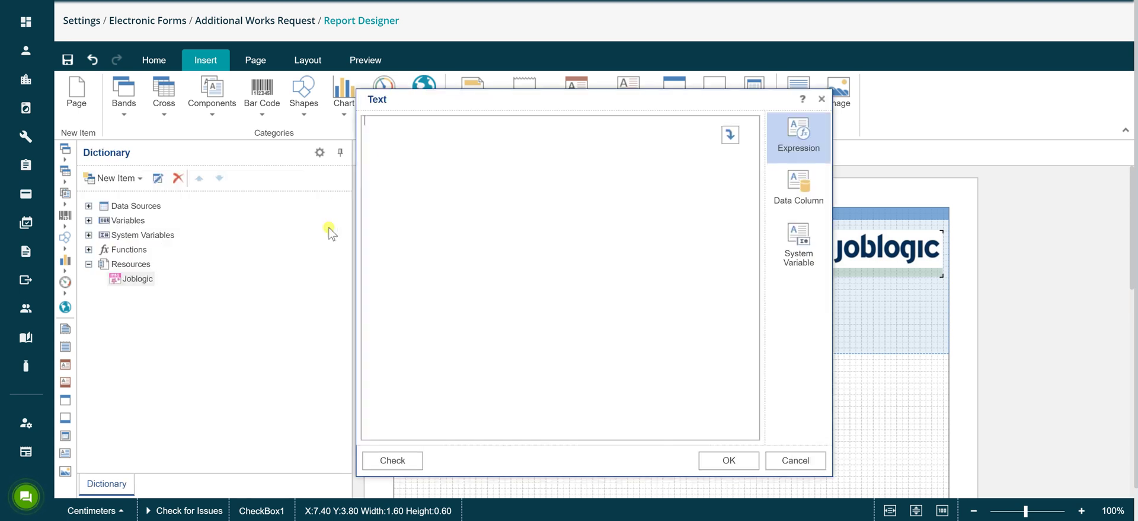
pyautogui.click(783, 194)
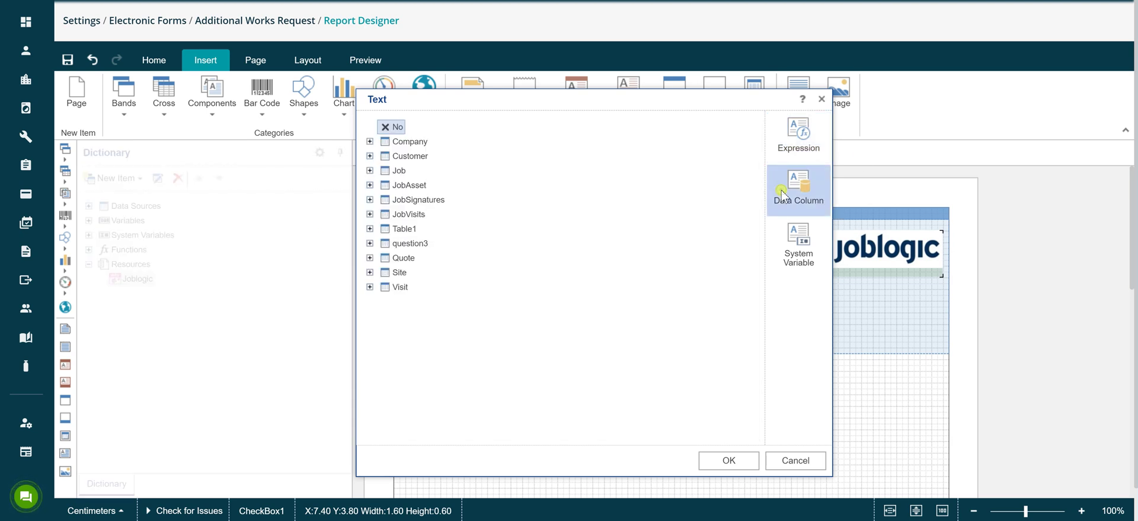
pyautogui.click(370, 229)
pyautogui.doubleClick(417, 243)
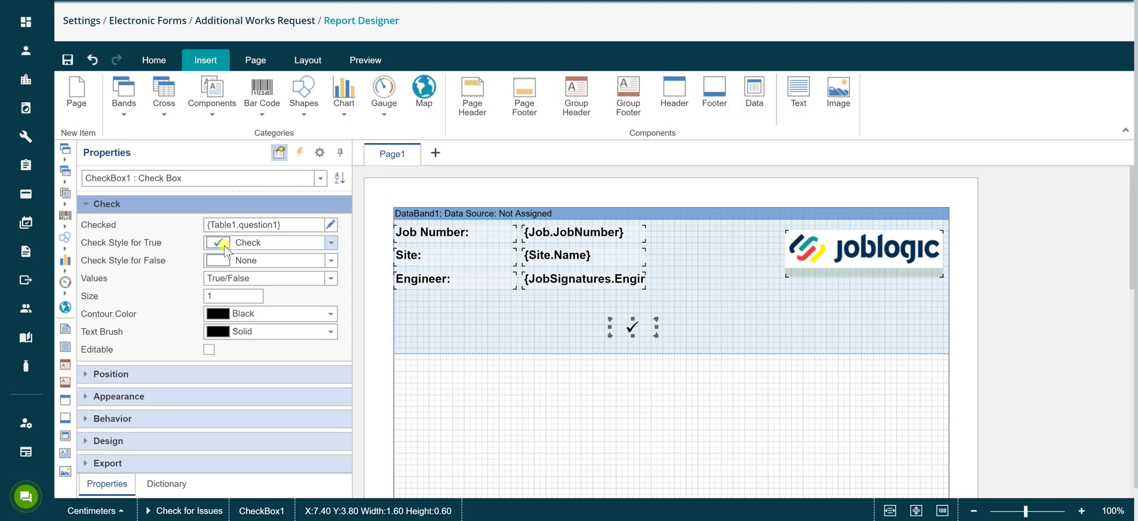
# Set the check box's False style to Cross and its values to Yes/No
pyautogui.click(330, 261)
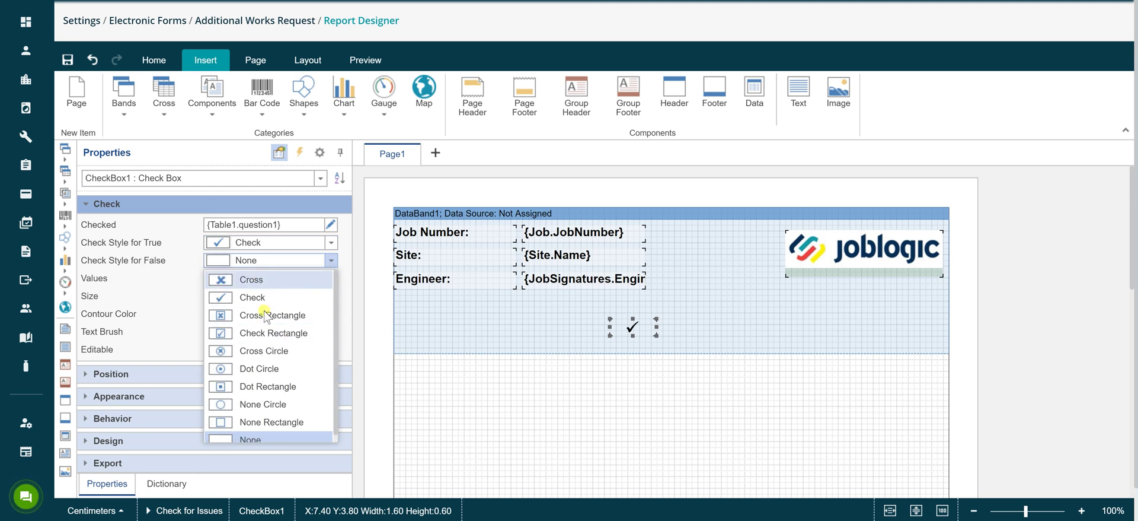
pyautogui.click(294, 280)
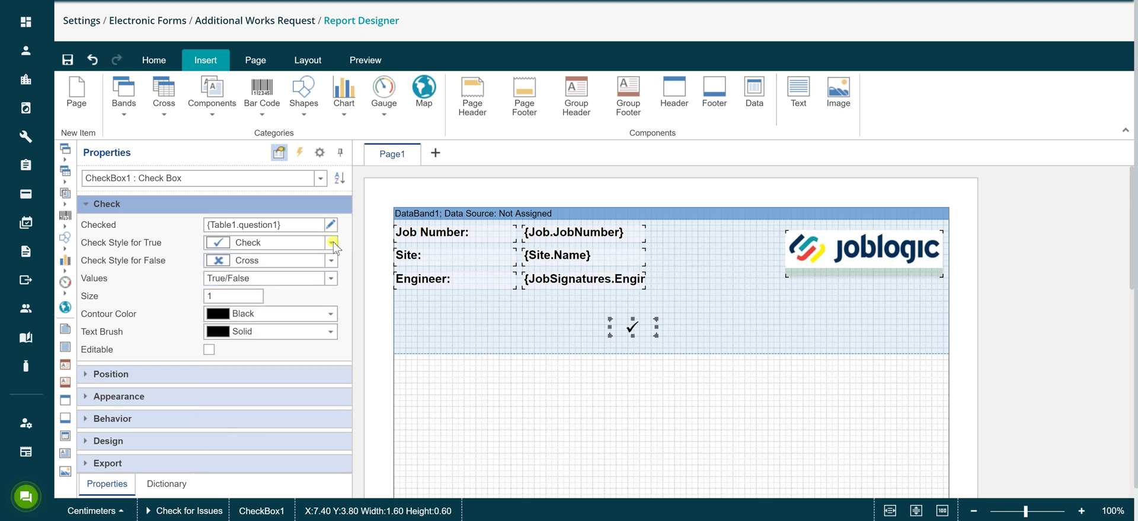
pyautogui.click(332, 242)
pyautogui.click(276, 279)
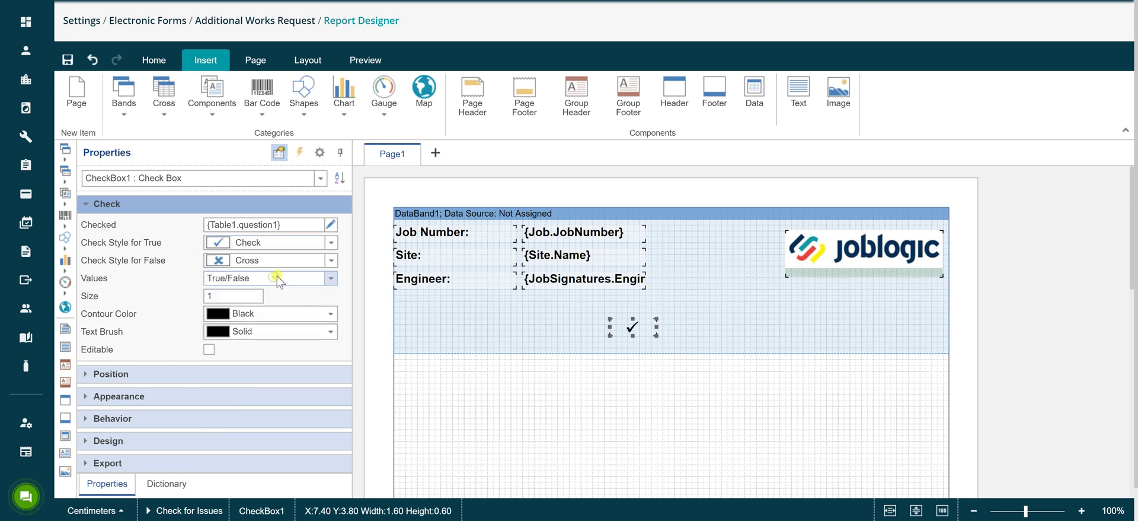
pyautogui.click(330, 279)
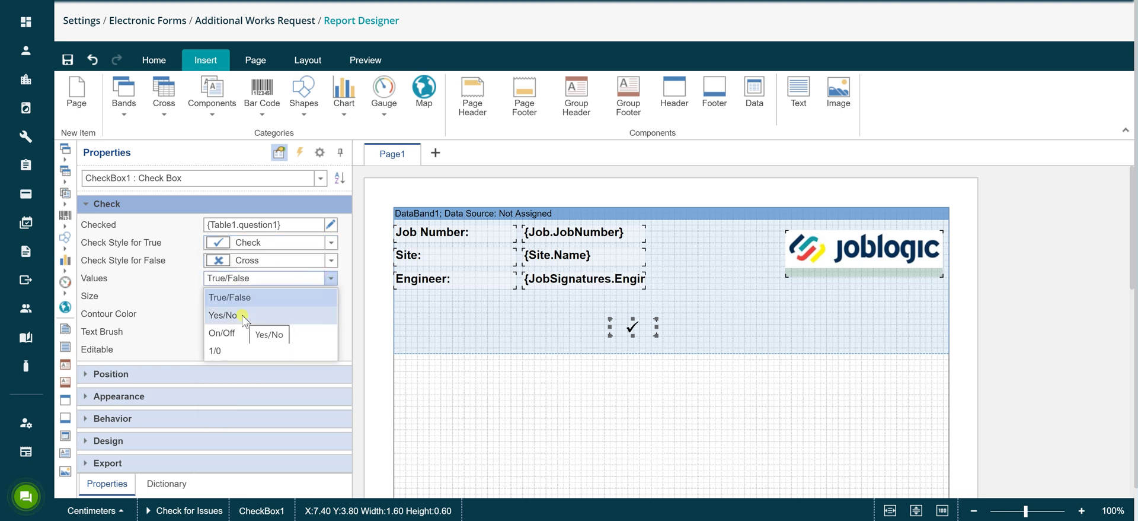
pyautogui.click(242, 316)
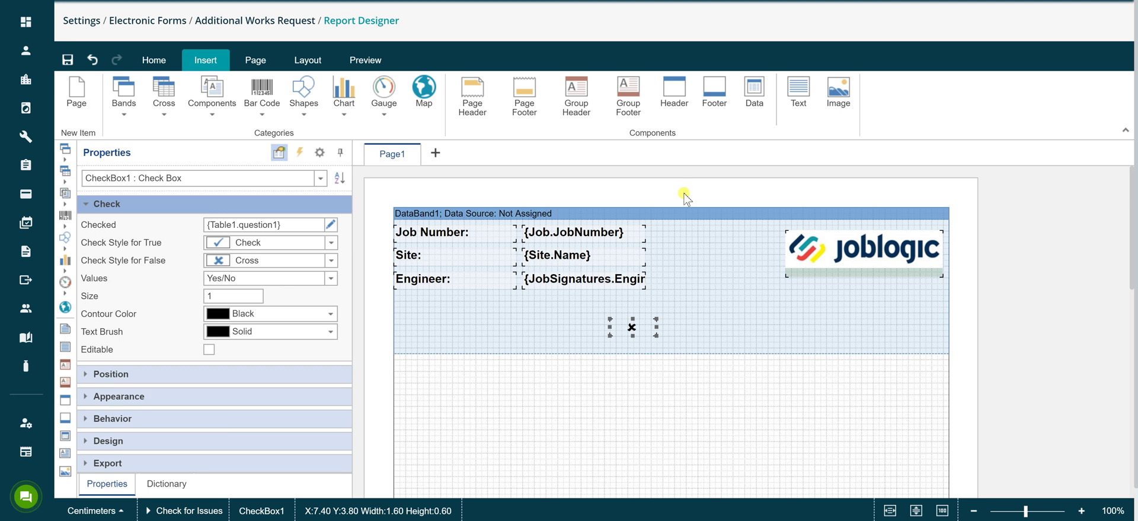
# Paste a widened copy of the Engineer: label beside the check box, reading 'Is additional work required?'
pyautogui.click(445, 286)
pyautogui.hotkey('ctrl', 'c')
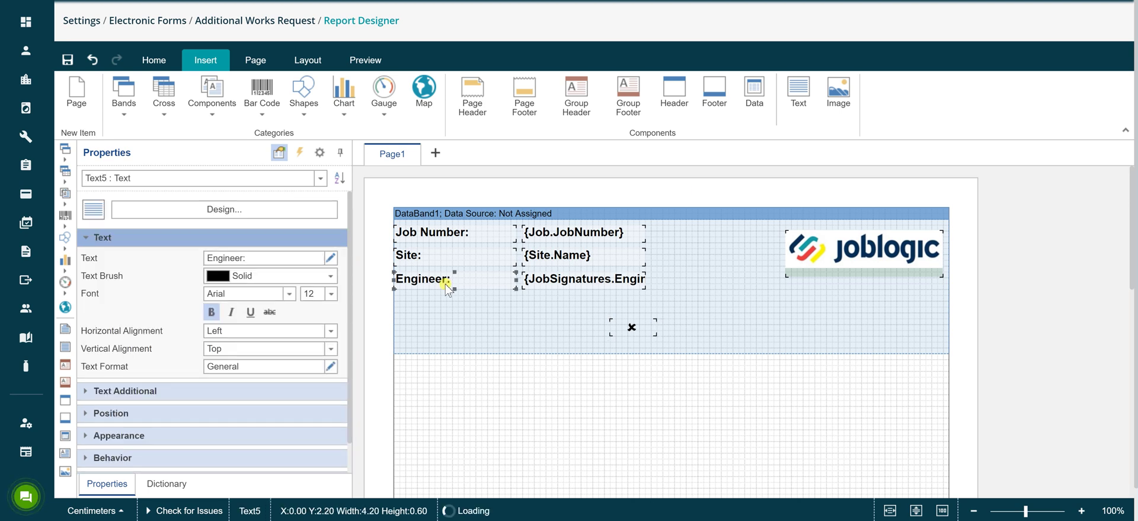
pyautogui.hotkey('ctrl', 'v')
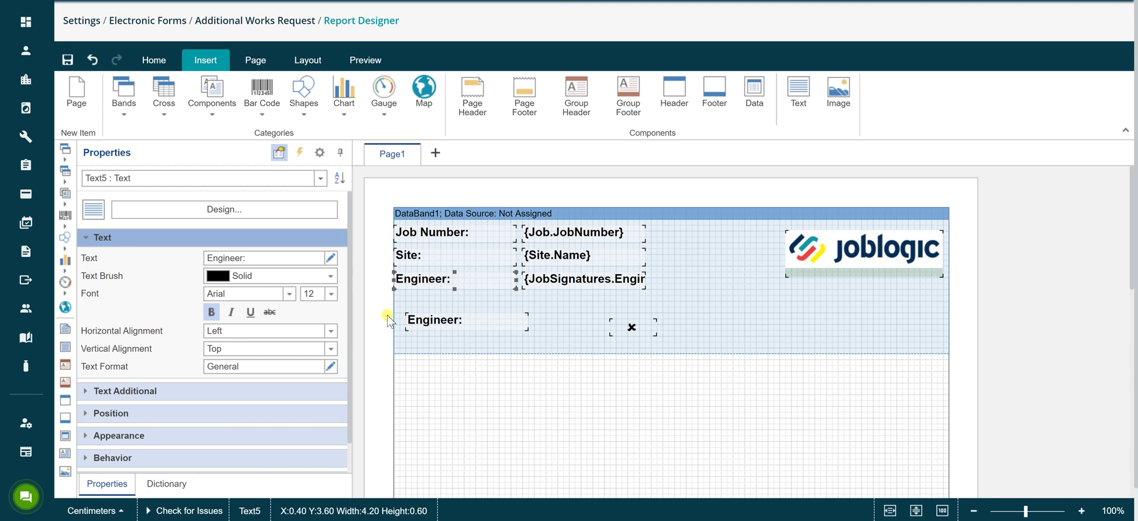
pyautogui.click(390, 320)
pyautogui.moveTo(516, 327); pyautogui.dragTo(599, 327)
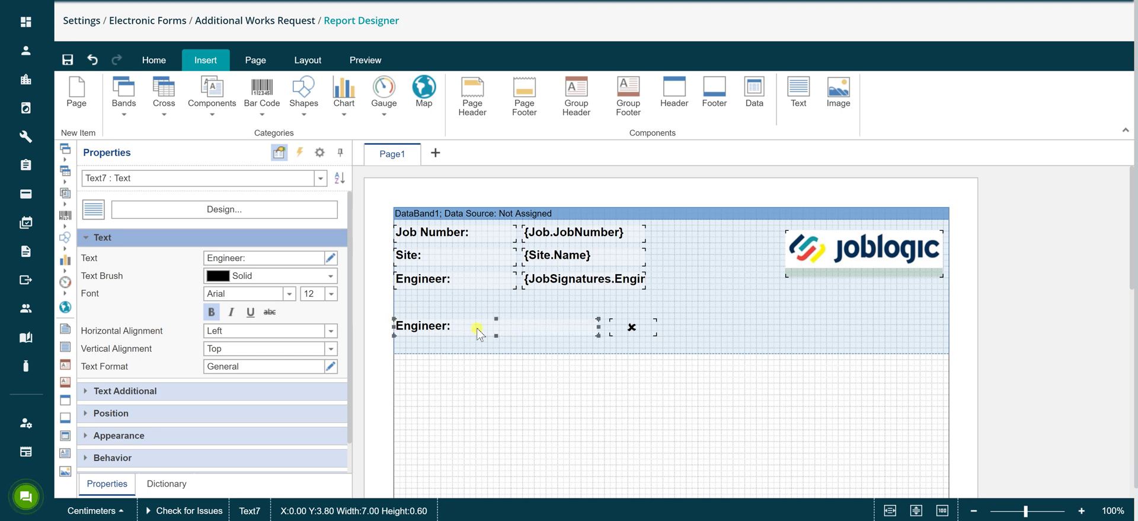
pyautogui.doubleClick(478, 330)
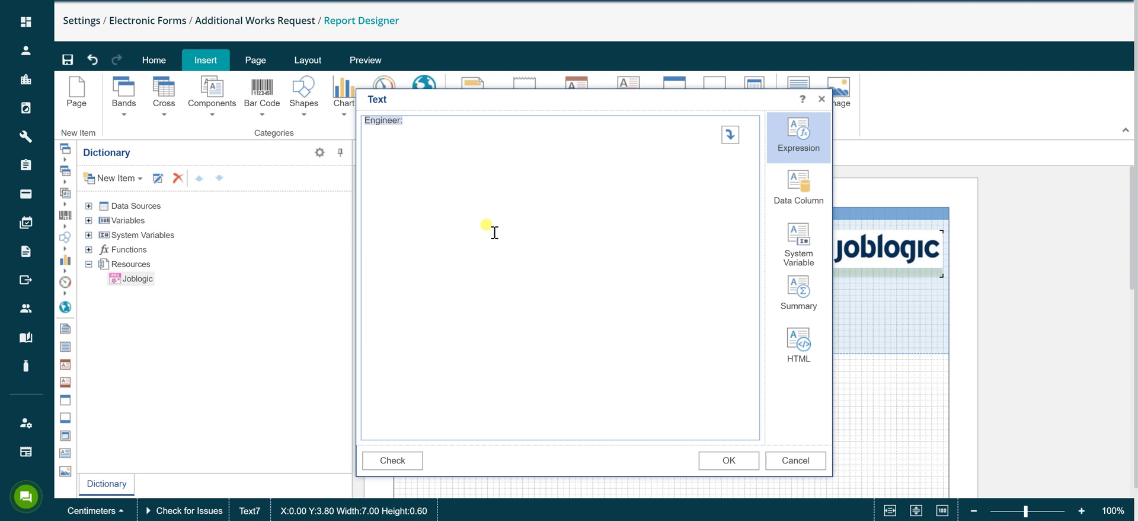
pyautogui.write('Is')
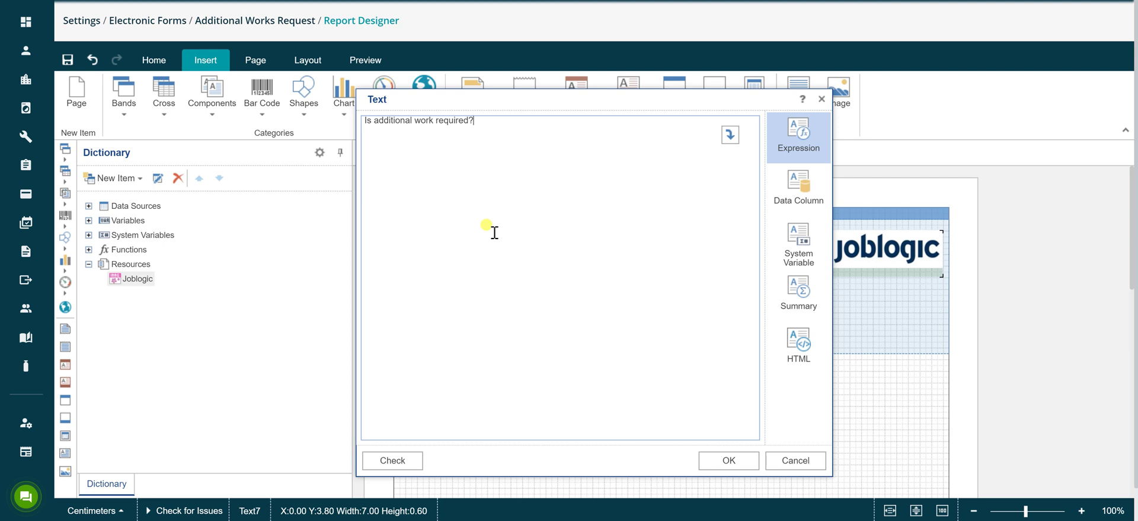
pyautogui.click(727, 460)
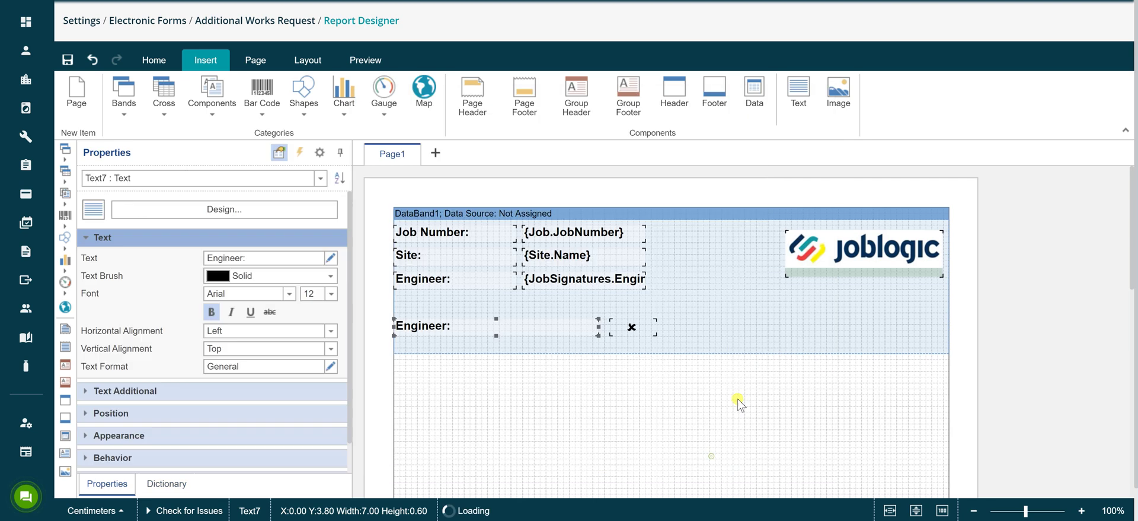
# Drag the data band's bottom edge down to make it taller
pyautogui.click(709, 346)
pyautogui.moveTo(671, 354); pyautogui.dragTo(671, 428)
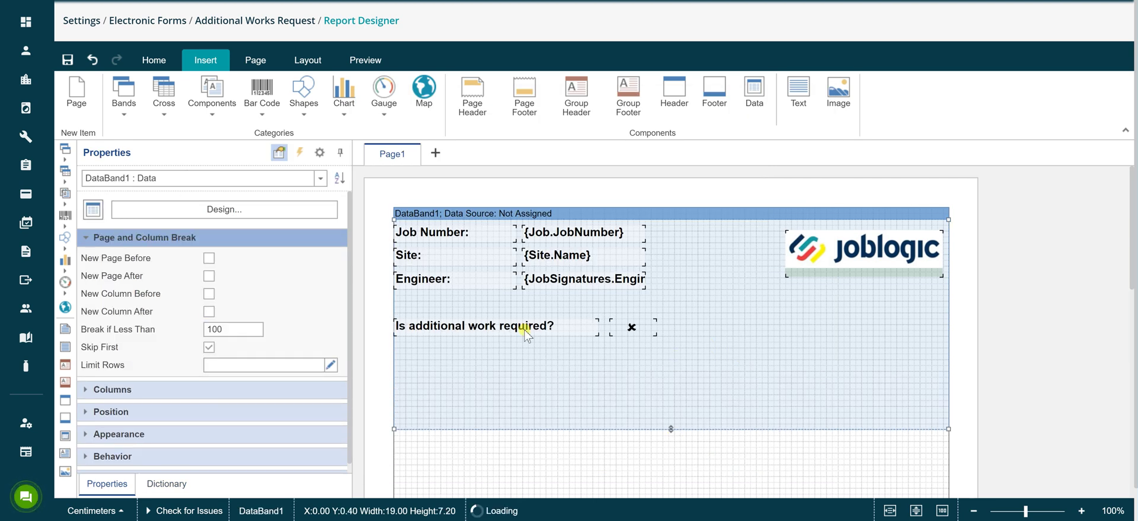
pyautogui.click(448, 329)
# Paste an aligned copy of the question label beneath it, reading 'Details of additional work required:'
pyautogui.hotkey('ctrl', 'c')
pyautogui.hotkey('ctrl', 'v')
pyautogui.click(439, 356)
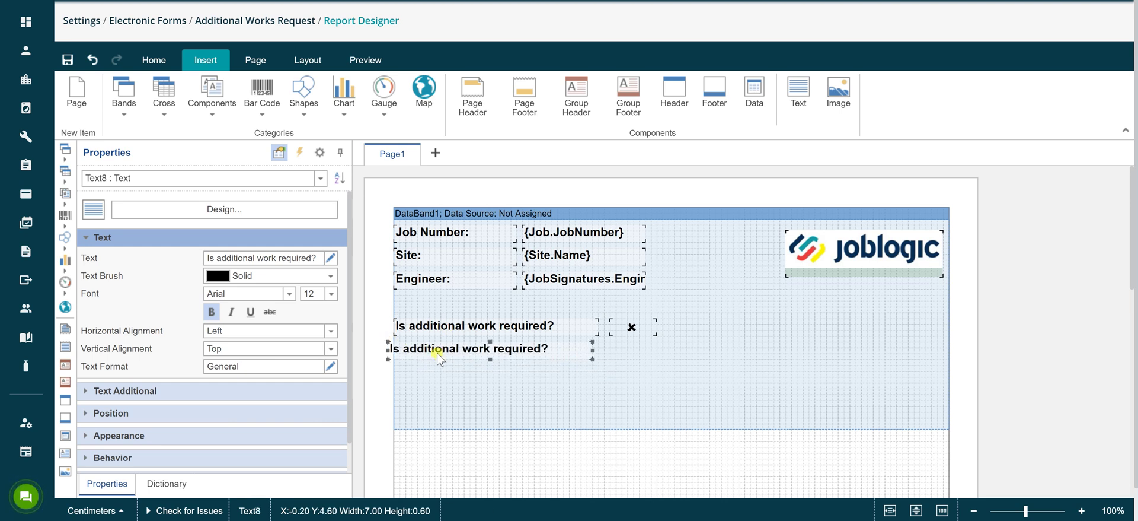
pyautogui.moveTo(477, 354)
pyautogui.mouseDown()
pyautogui.moveTo(493, 353)
pyautogui.moveTo(479, 359)
pyautogui.mouseUp()
pyautogui.doubleClick(492, 349)
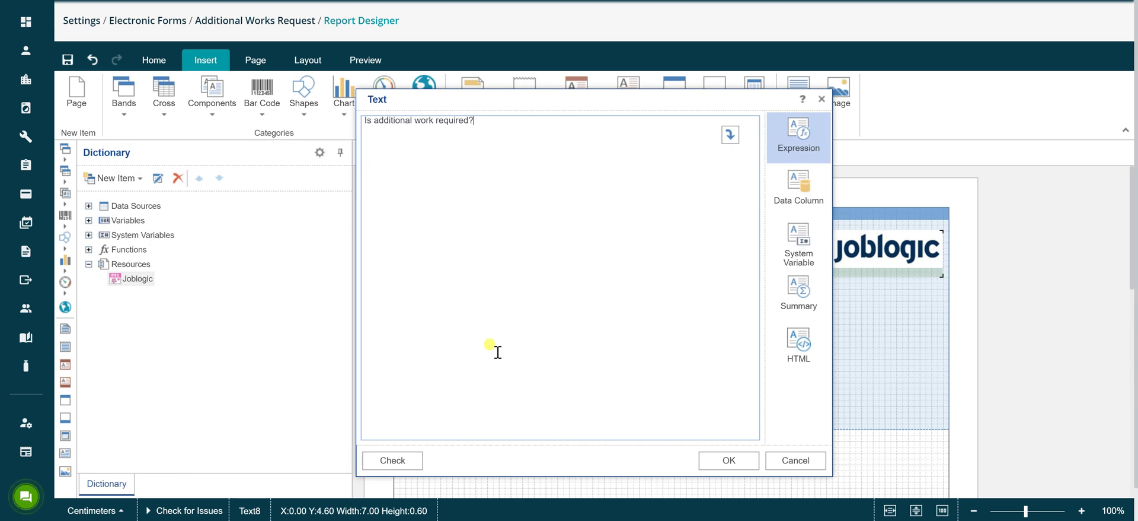
pyautogui.write('Details of')
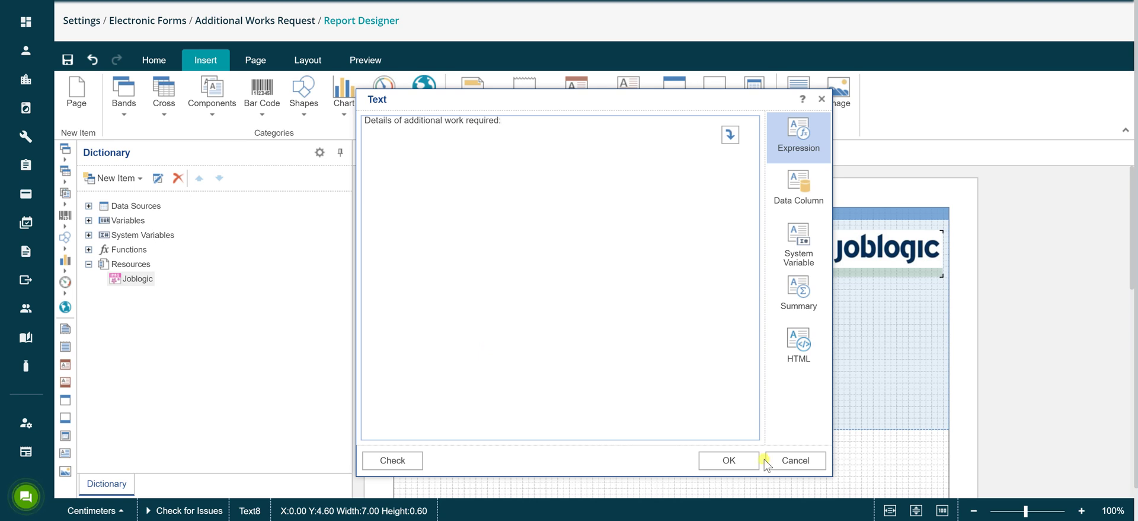
pyautogui.click(727, 460)
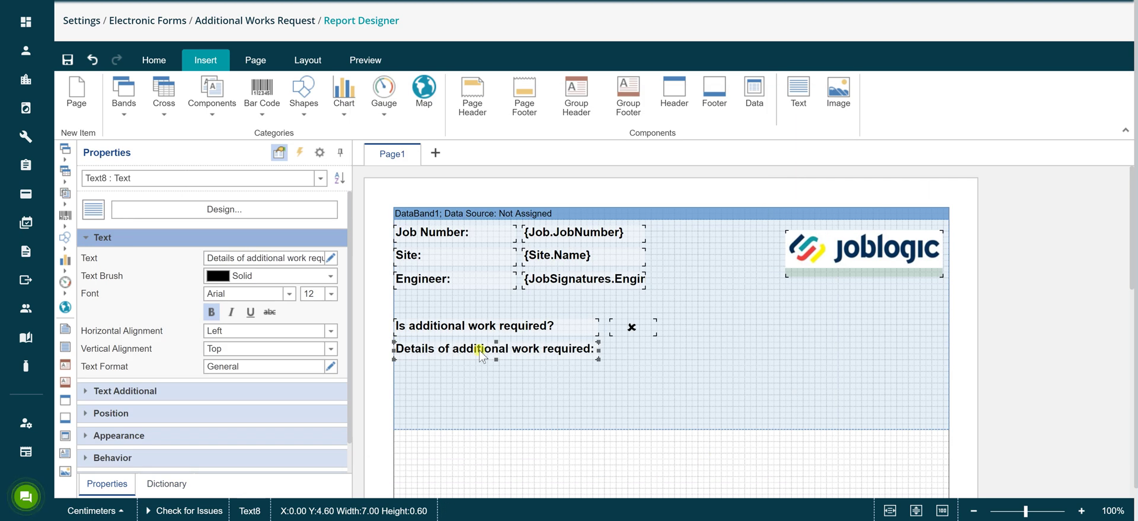
# Paste another copy below, enlarge it to 18.80×1.60 cm, and bind it to Table1.question2
pyautogui.hotkey('ctrl', 'v')
pyautogui.click(390, 362)
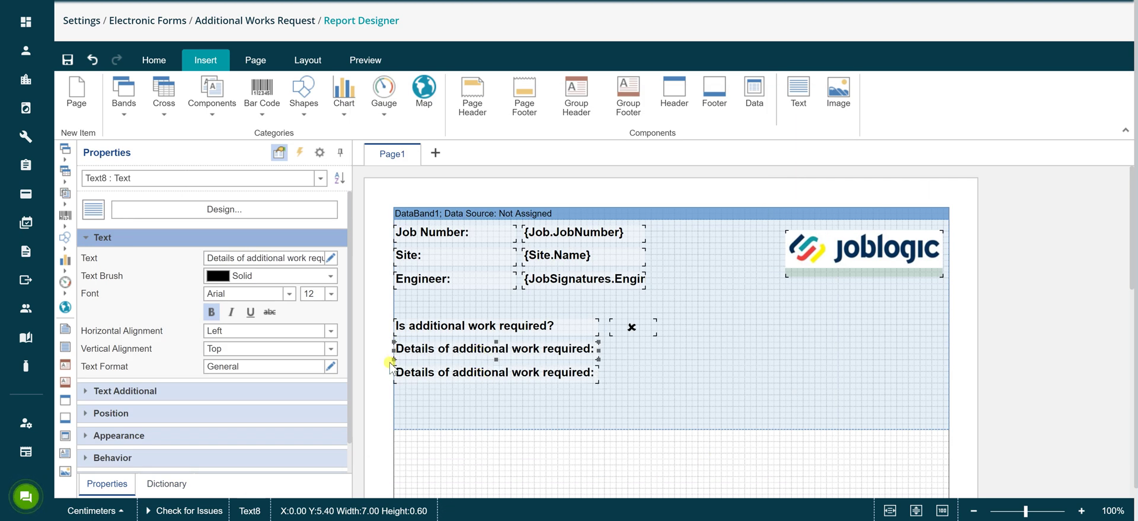
pyautogui.moveTo(599, 382); pyautogui.dragTo(946, 411)
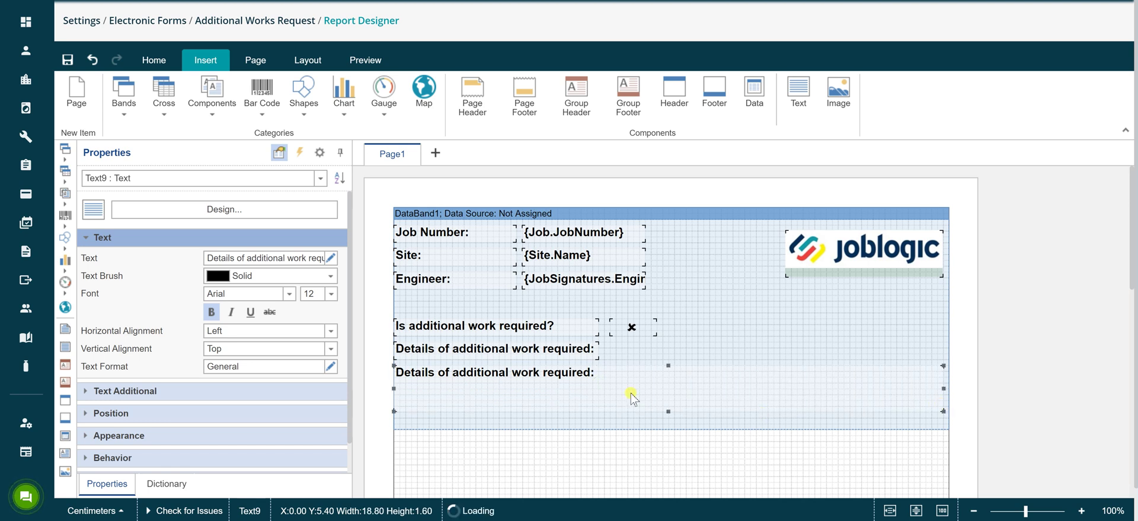
pyautogui.doubleClick(503, 394)
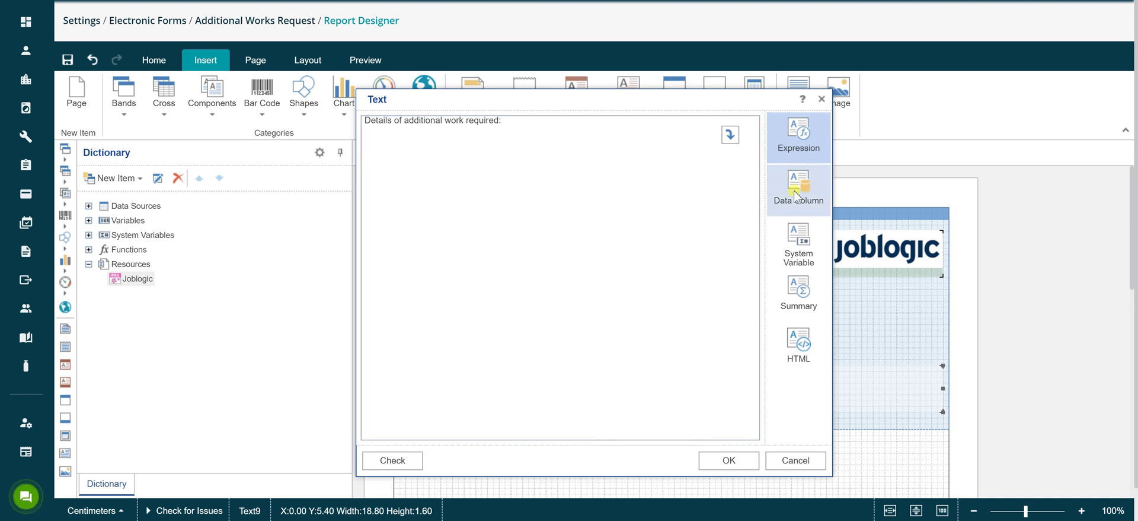
pyautogui.click(796, 195)
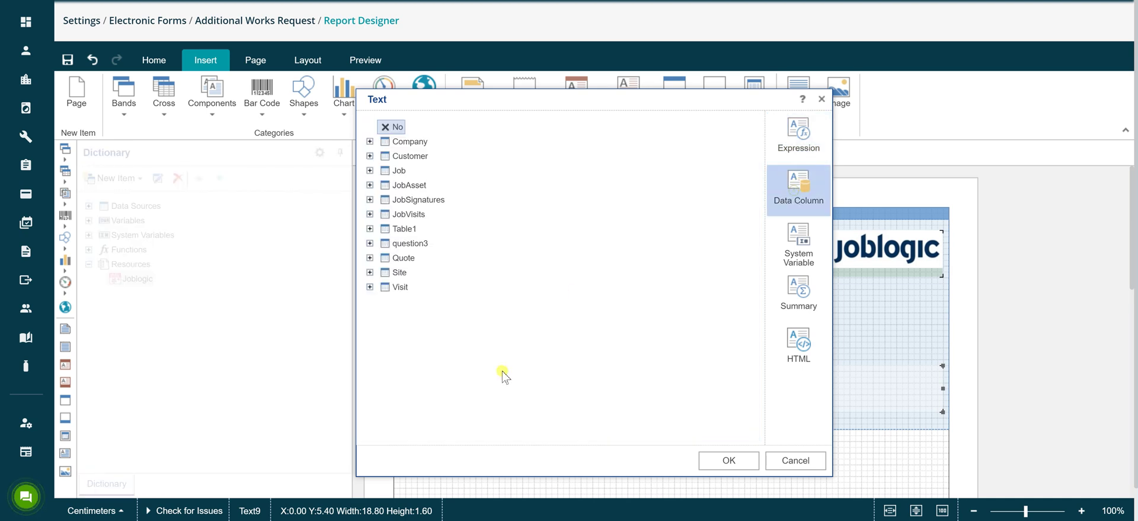
pyautogui.click(370, 228)
pyautogui.doubleClick(419, 258)
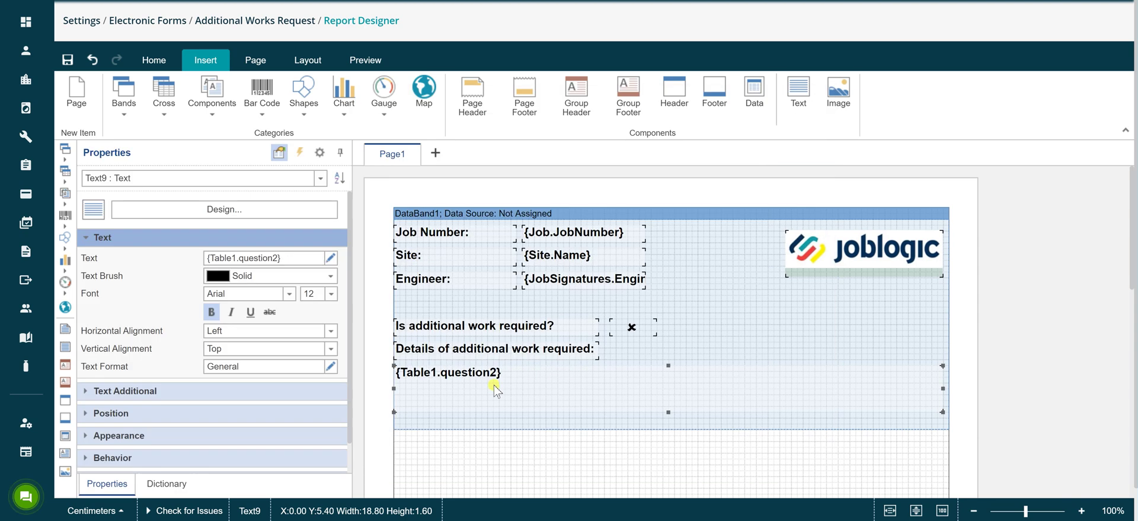
# Enable Word Wrap on the {Table1.question2} answer box and display the Dictionary panel
pyautogui.click(146, 52)
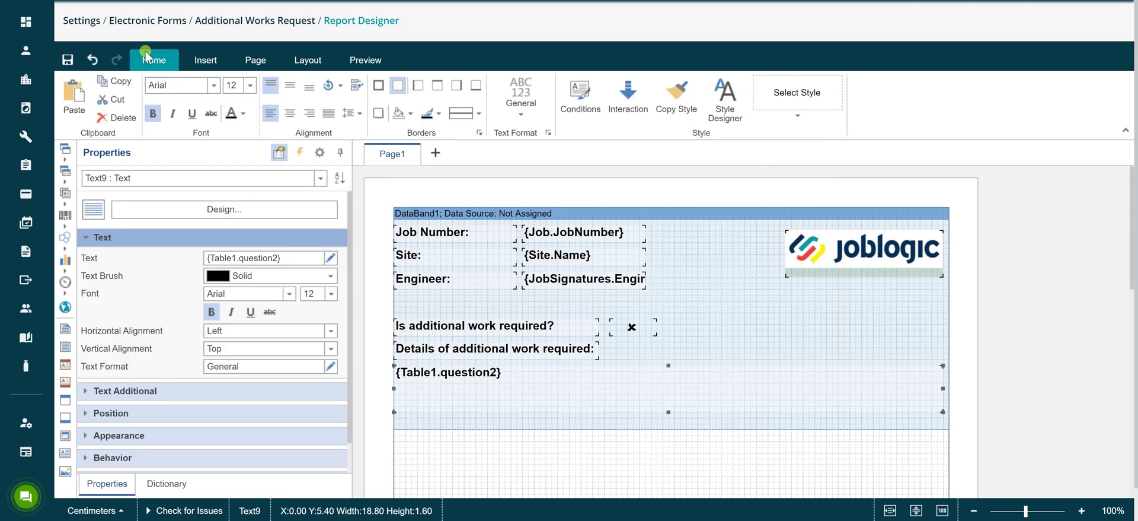
pyautogui.click(357, 88)
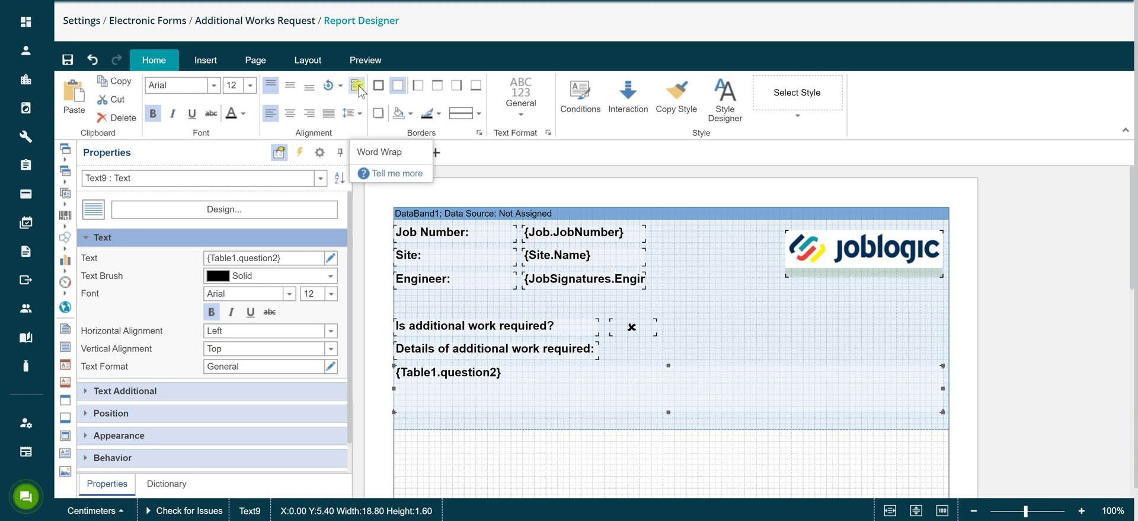
pyautogui.rightClick(468, 392)
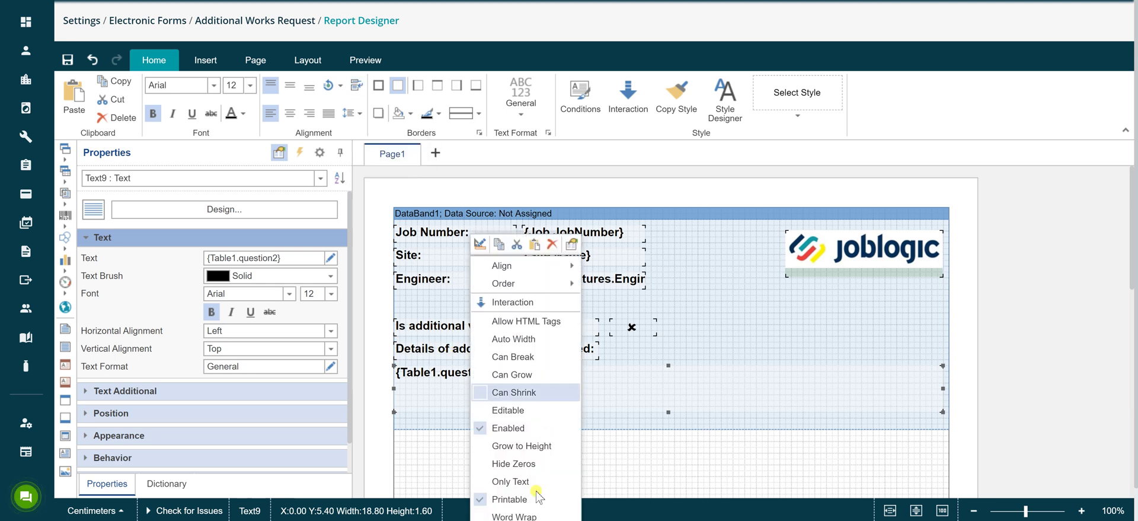
pyautogui.click(526, 516)
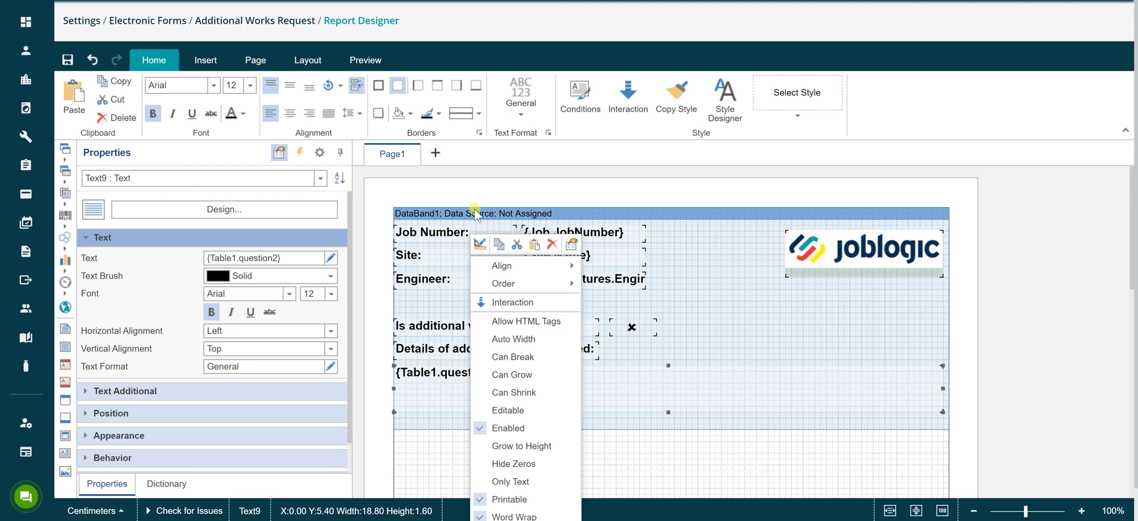
pyautogui.click(437, 197)
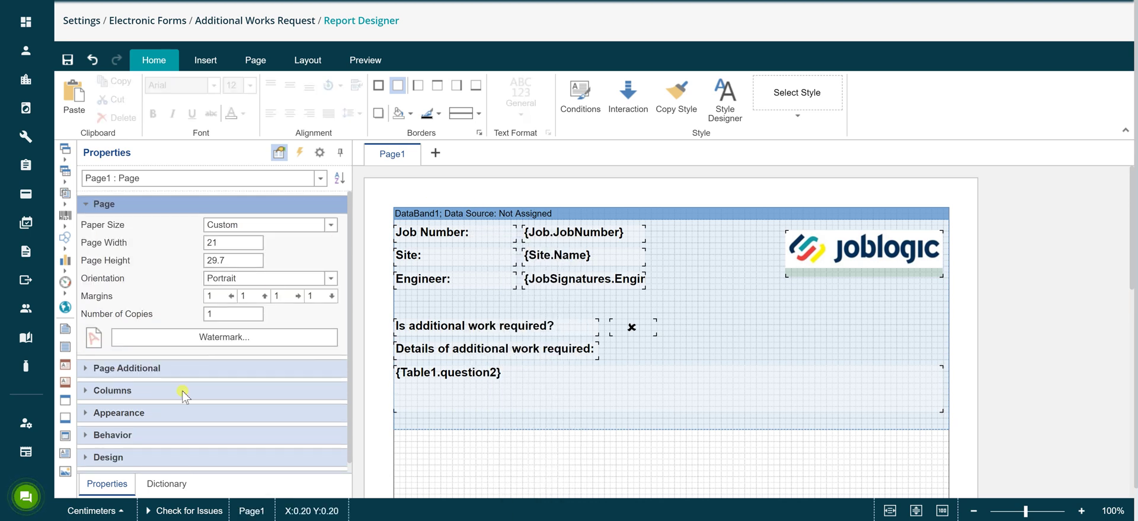
pyautogui.click(167, 485)
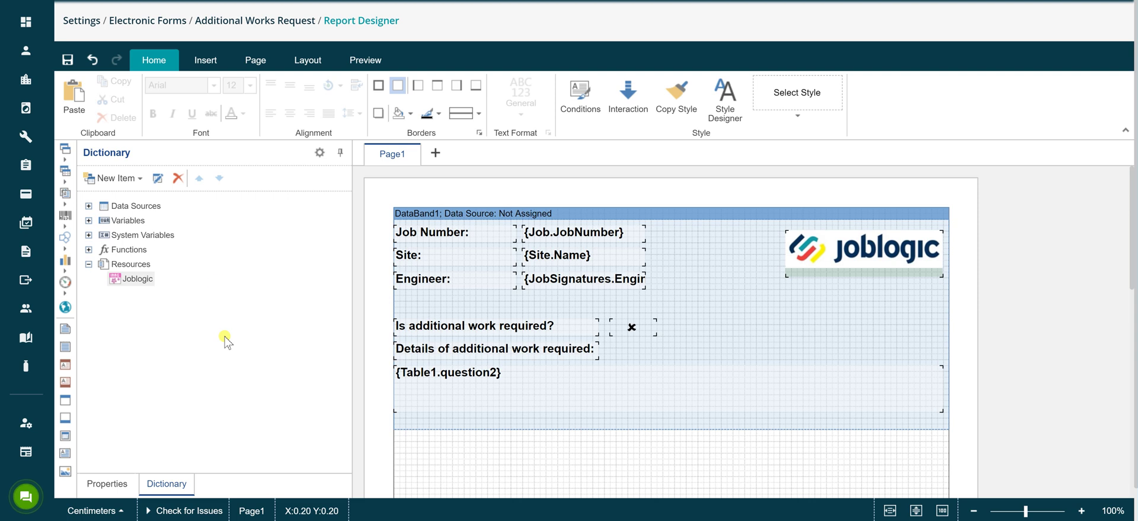
# Drag question3 from MobileFormHeader onto the report as a table with header, including all fields
pyautogui.click(88, 206)
pyautogui.click(99, 307)
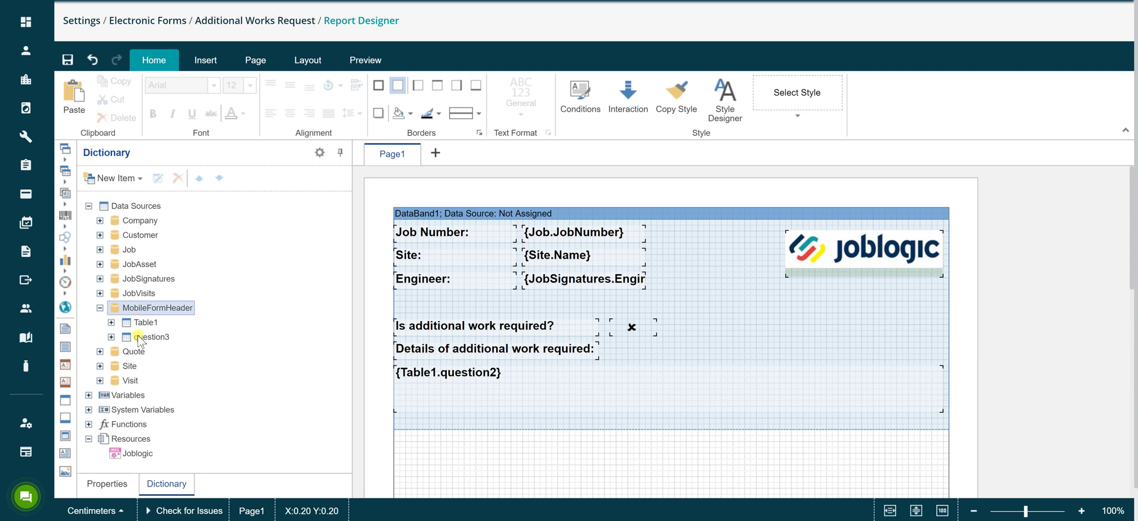
pyautogui.moveTo(142, 338); pyautogui.dragTo(428, 454)
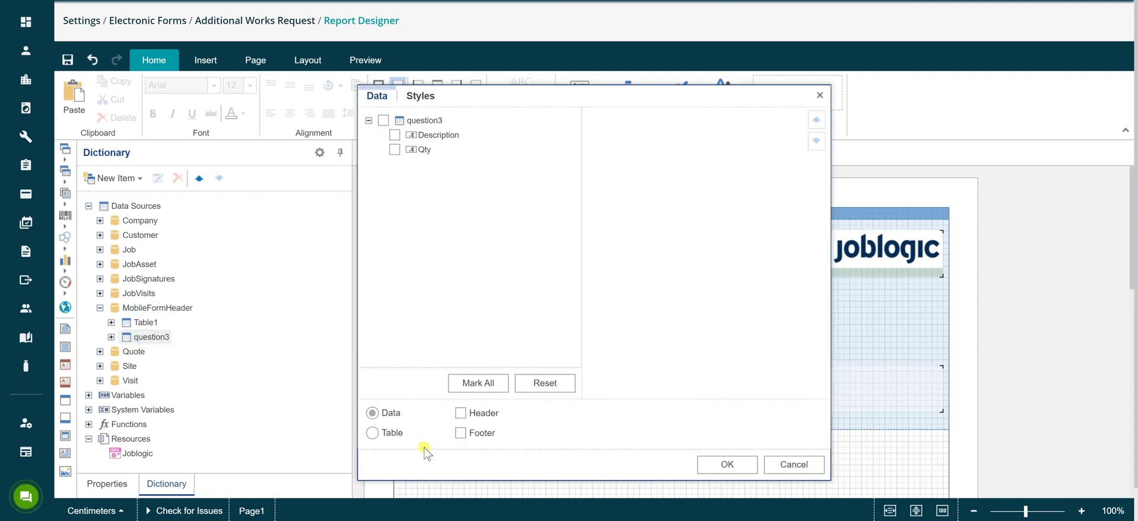
pyautogui.click(383, 120)
pyautogui.click(372, 432)
pyautogui.click(461, 413)
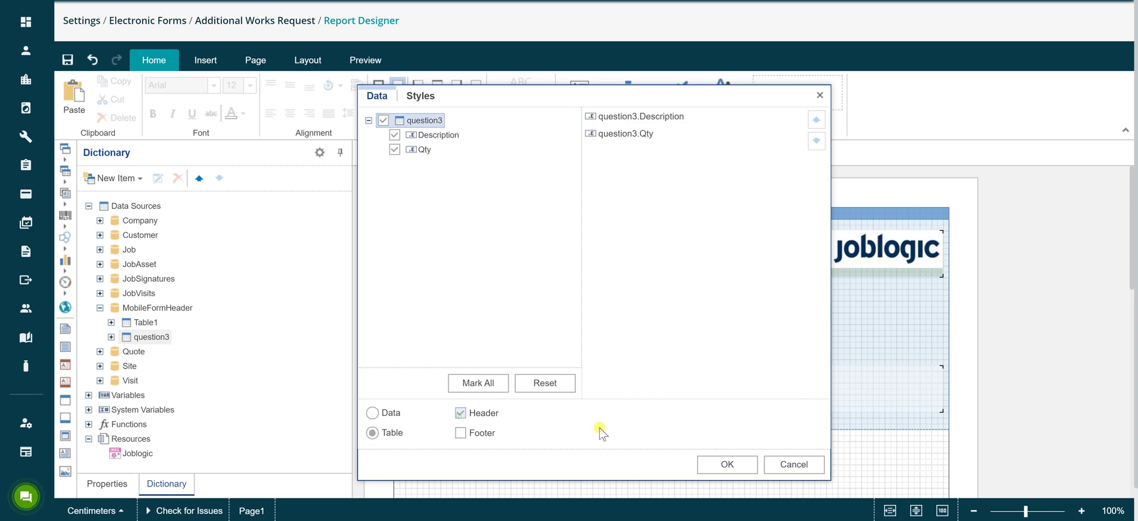
pyautogui.click(726, 464)
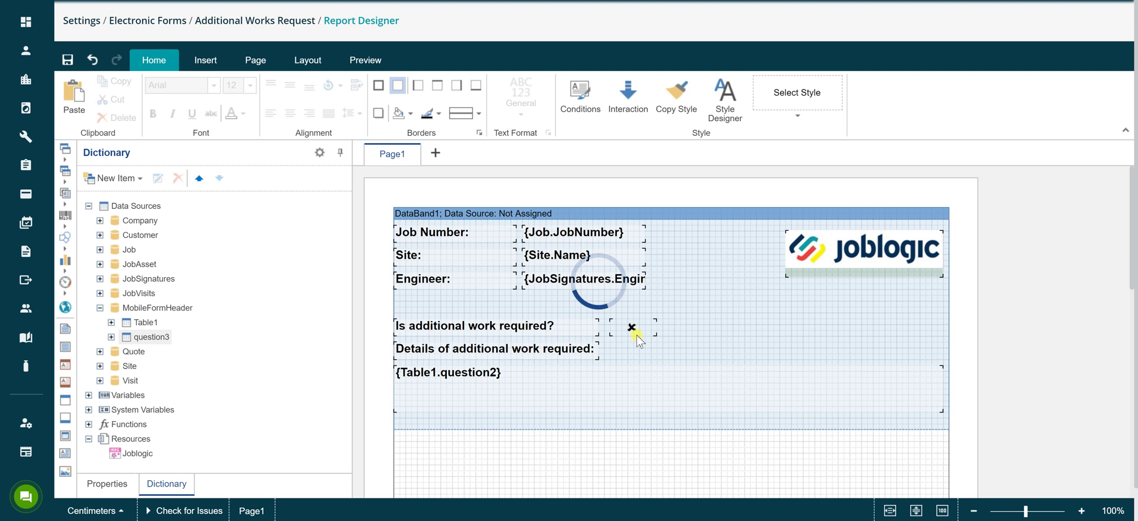
pyautogui.scroll(-3, 637, 335)
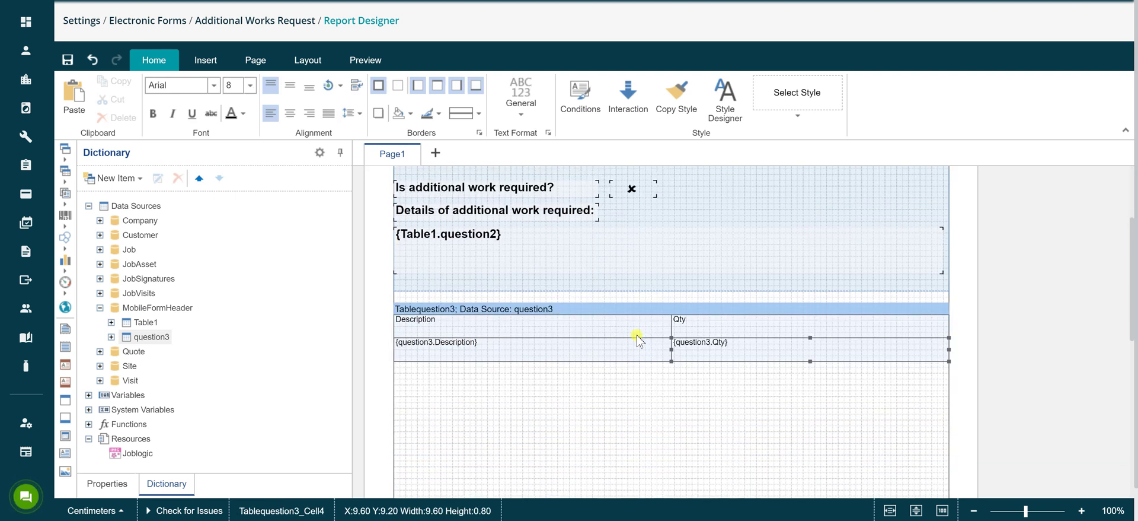
pyautogui.scroll(3, 636, 335)
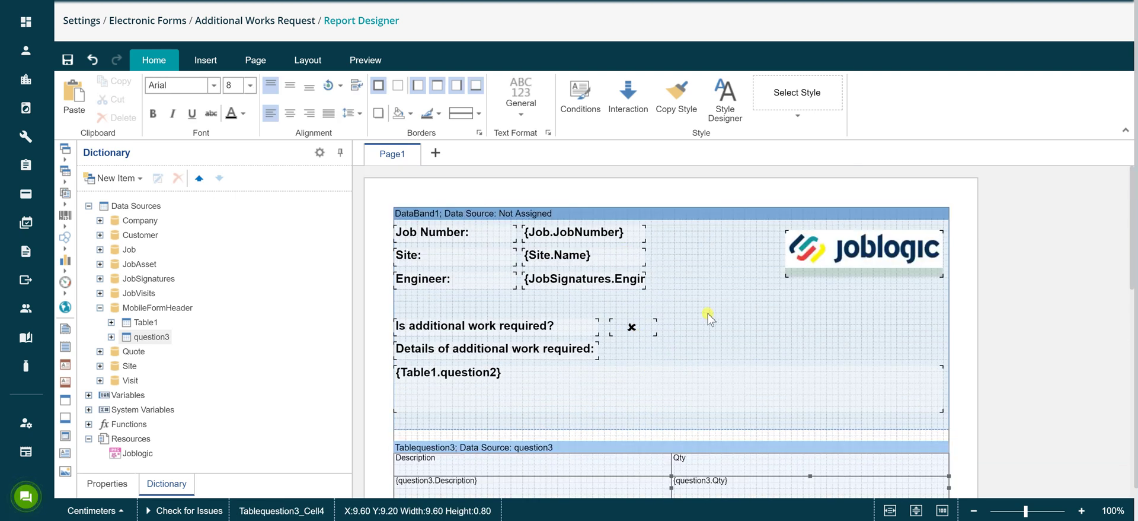
pyautogui.scroll(-1, 718, 413)
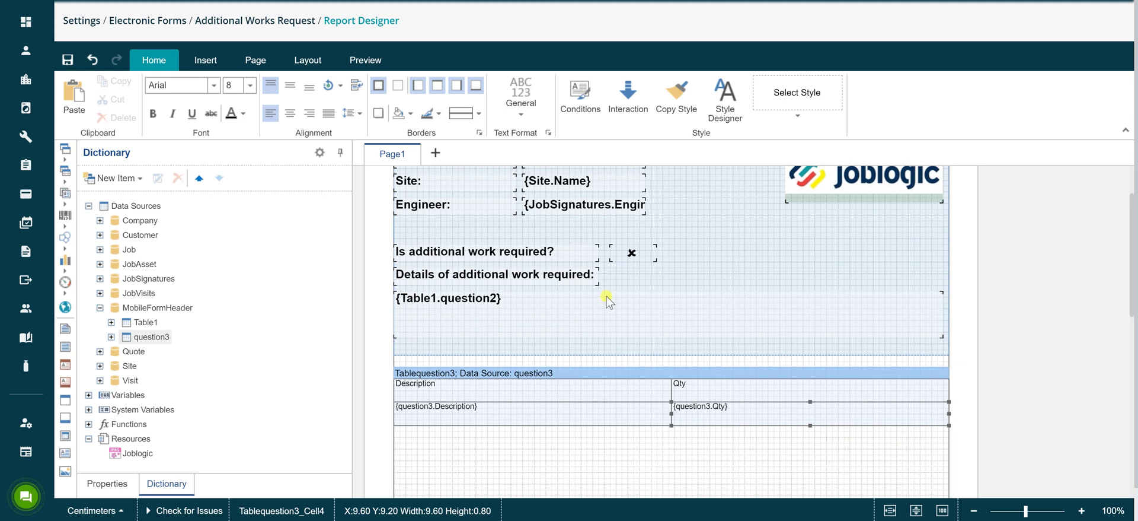
# Insert an image below the table bound to JobSignatures.EngineerSignature, with Aspect Ratio and Stretch, widened
pyautogui.click(215, 60)
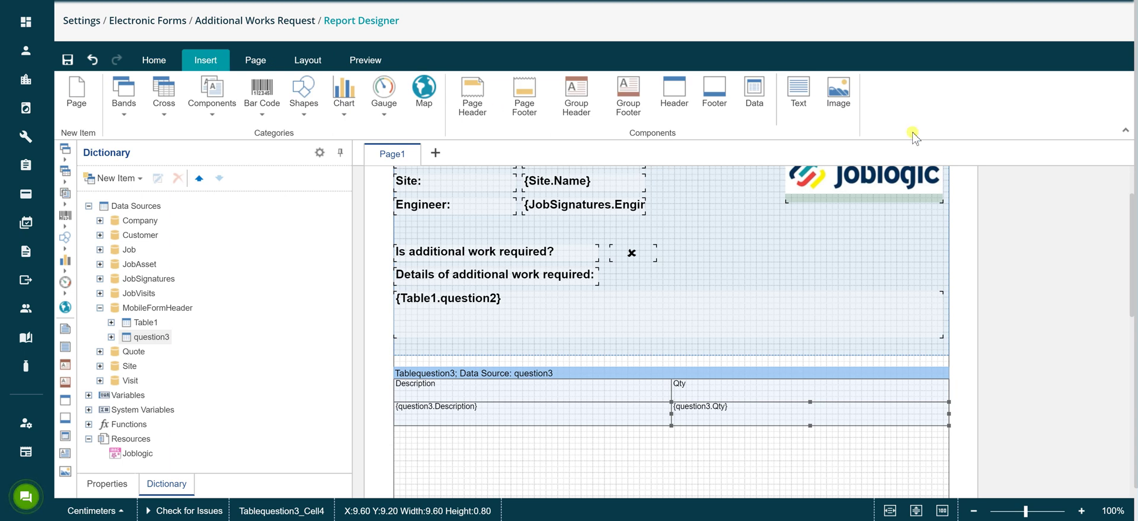
pyautogui.click(838, 98)
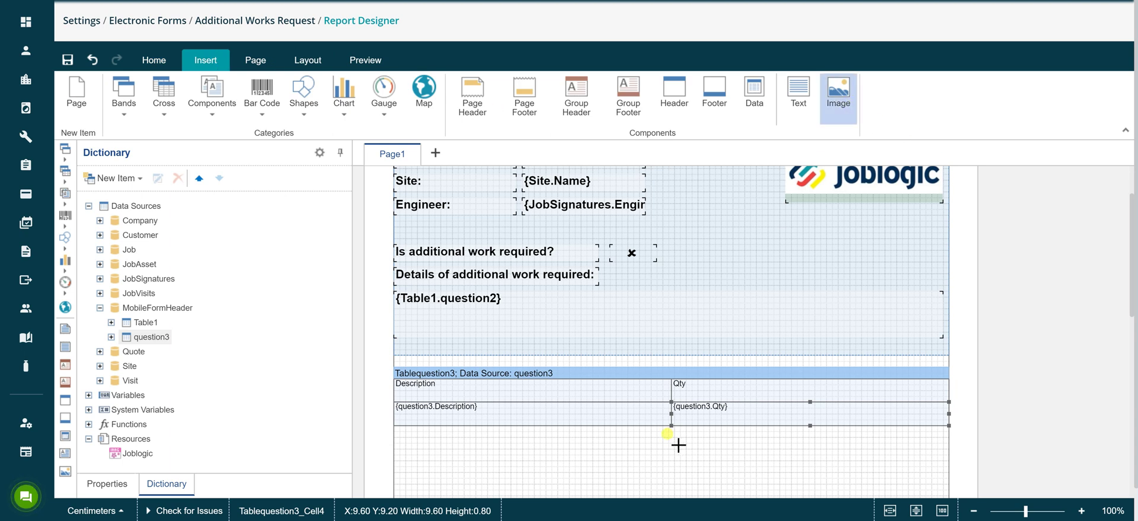
pyautogui.click(648, 444)
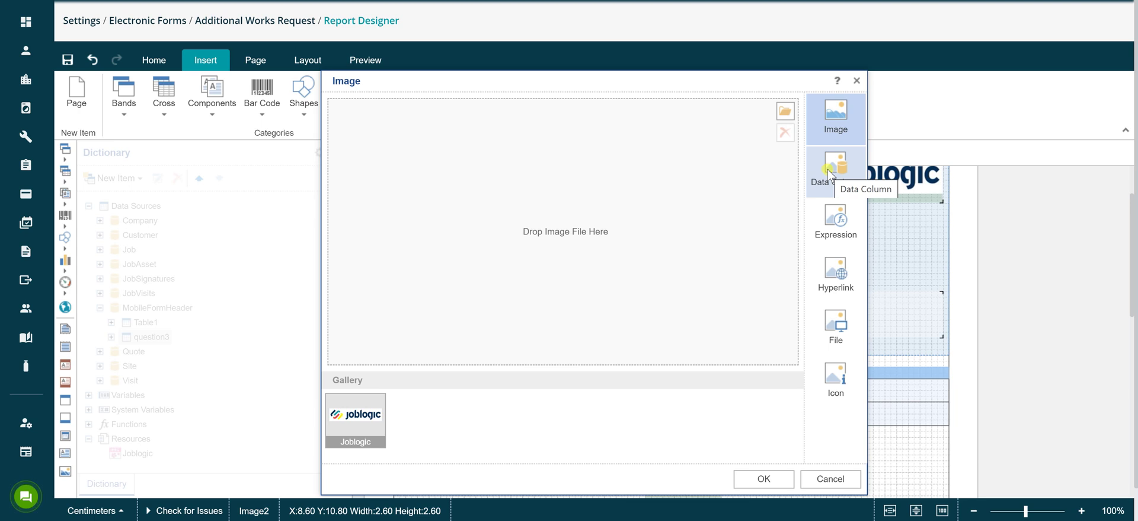
pyautogui.click(829, 172)
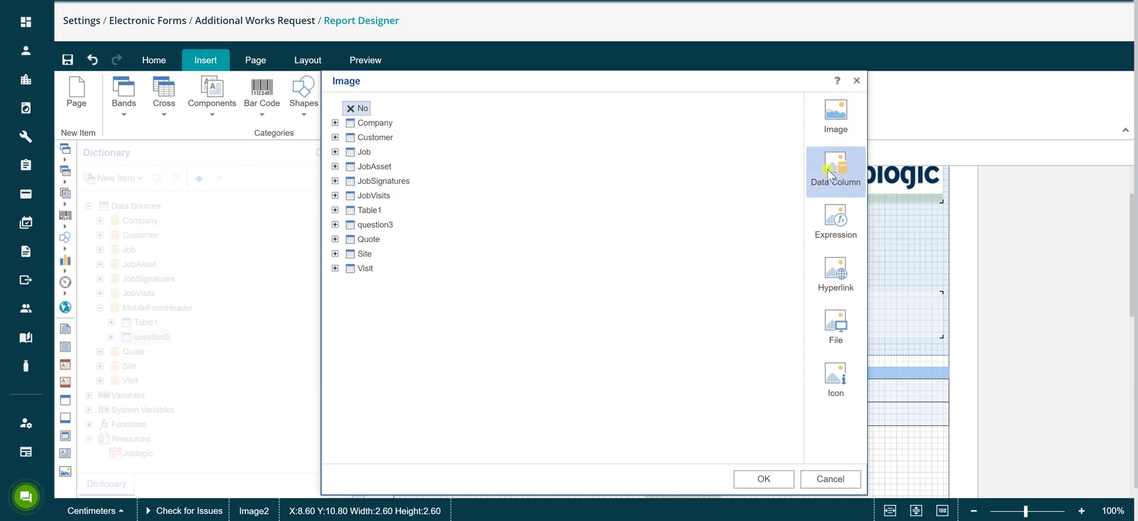
pyautogui.click(335, 181)
pyautogui.doubleClick(410, 225)
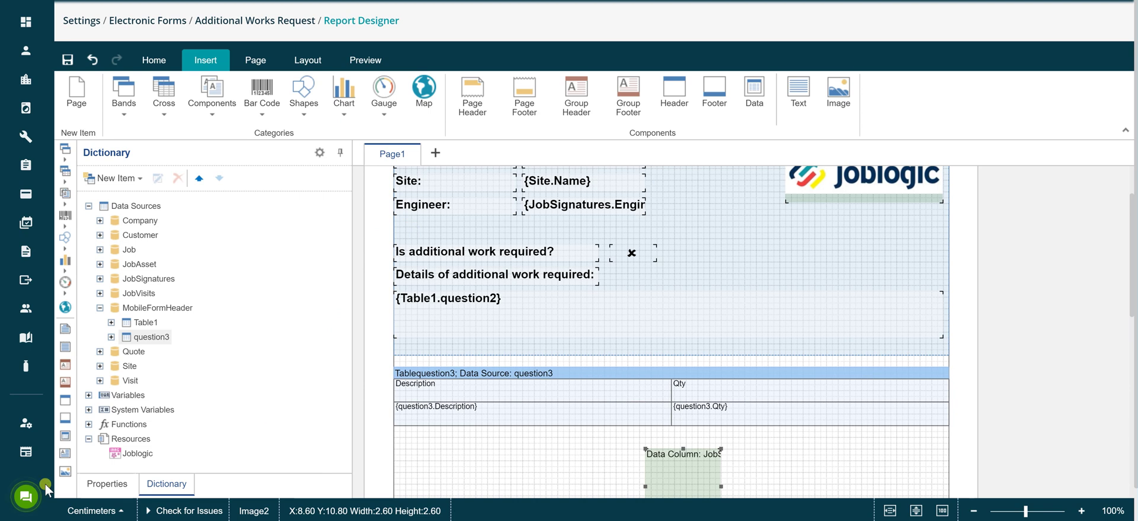
pyautogui.click(106, 483)
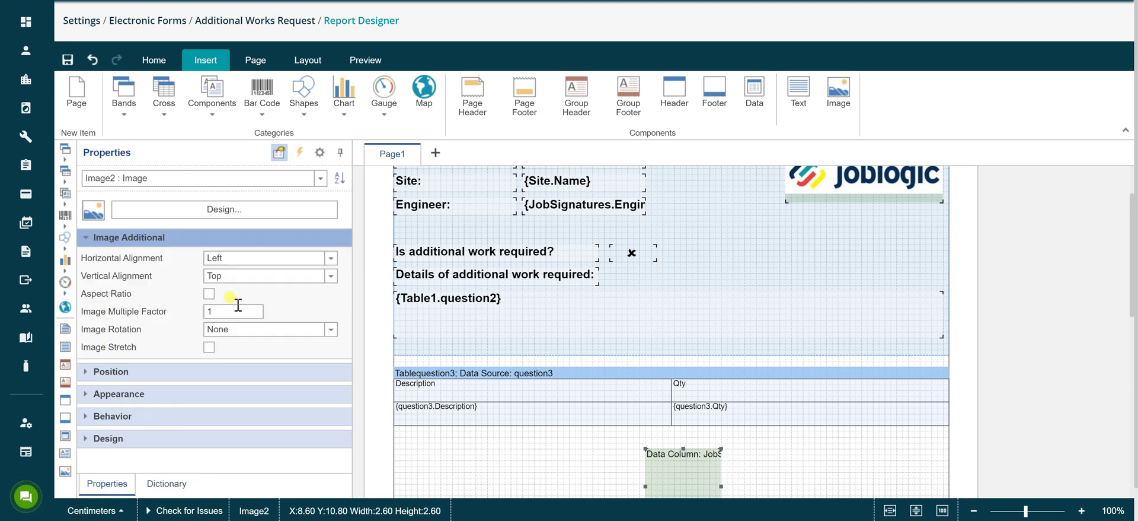
pyautogui.click(210, 293)
pyautogui.click(210, 348)
pyautogui.moveTo(714, 485); pyautogui.dragTo(848, 472)
# Preview the report, return to the designer, and bring up the save prompt for Additional Works Request.mrt
pyautogui.scroll(-5, 748, 408)
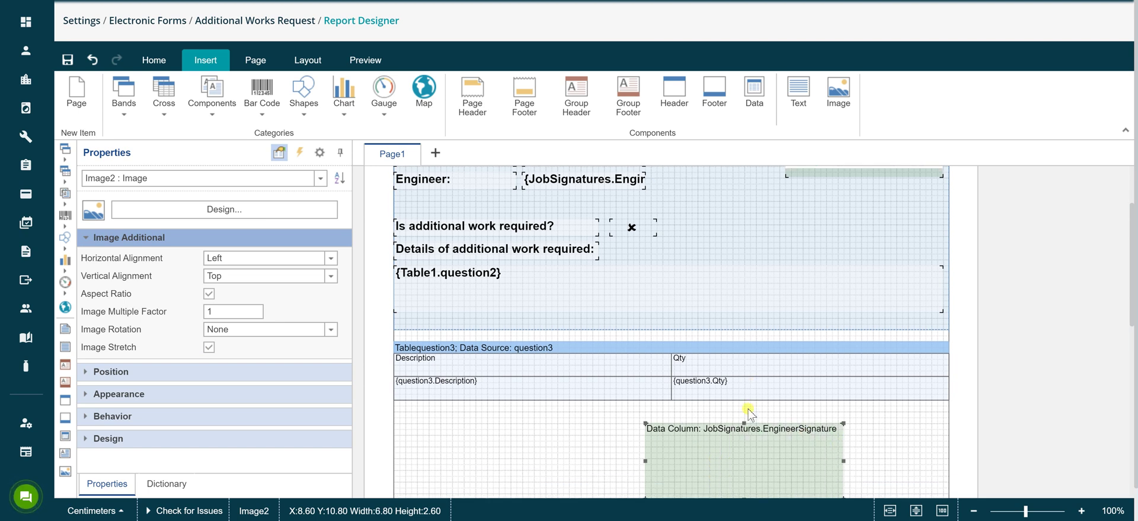
pyautogui.scroll(6, 506, 273)
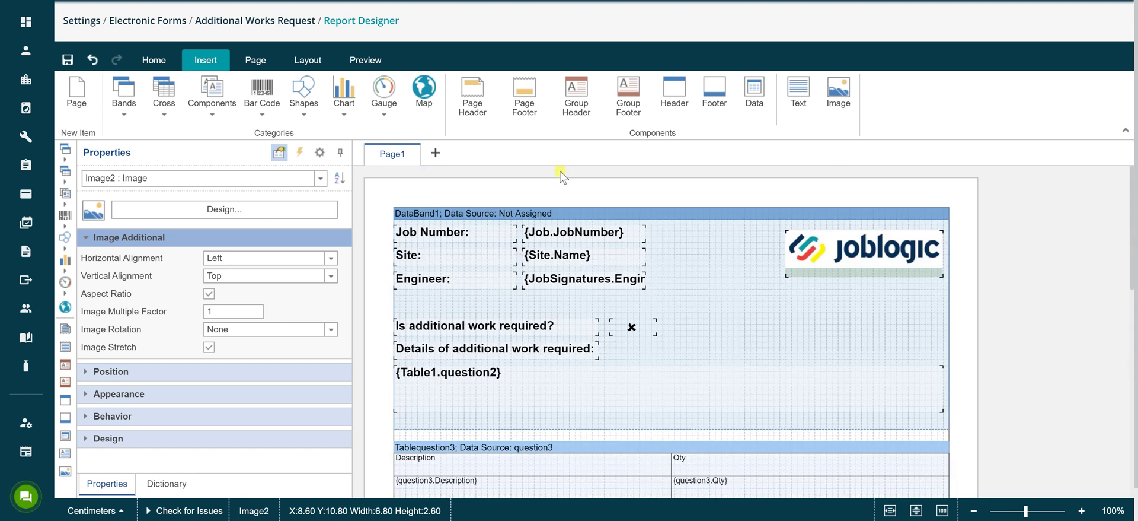
pyautogui.click(365, 59)
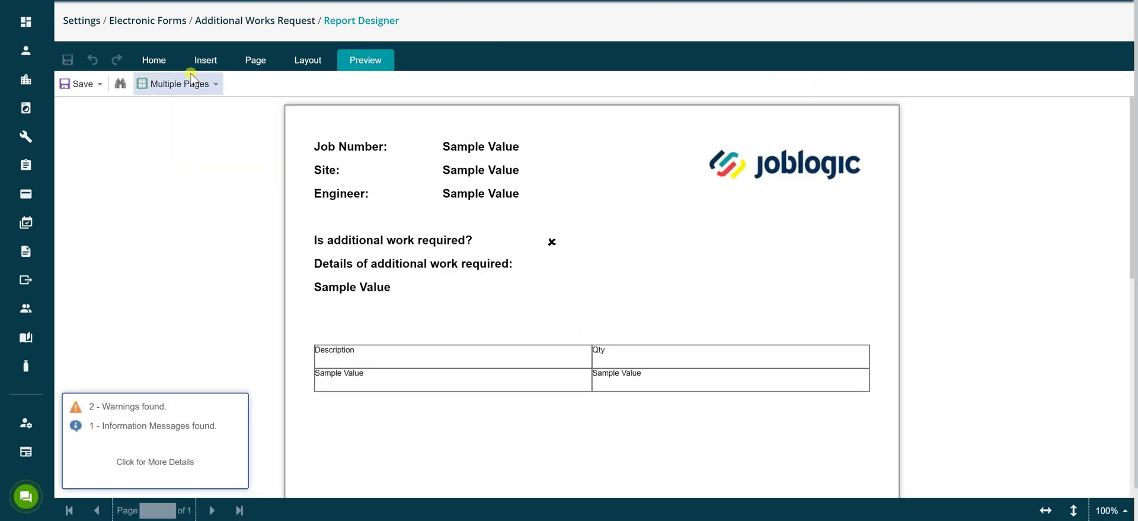
pyautogui.click(167, 62)
pyautogui.click(66, 62)
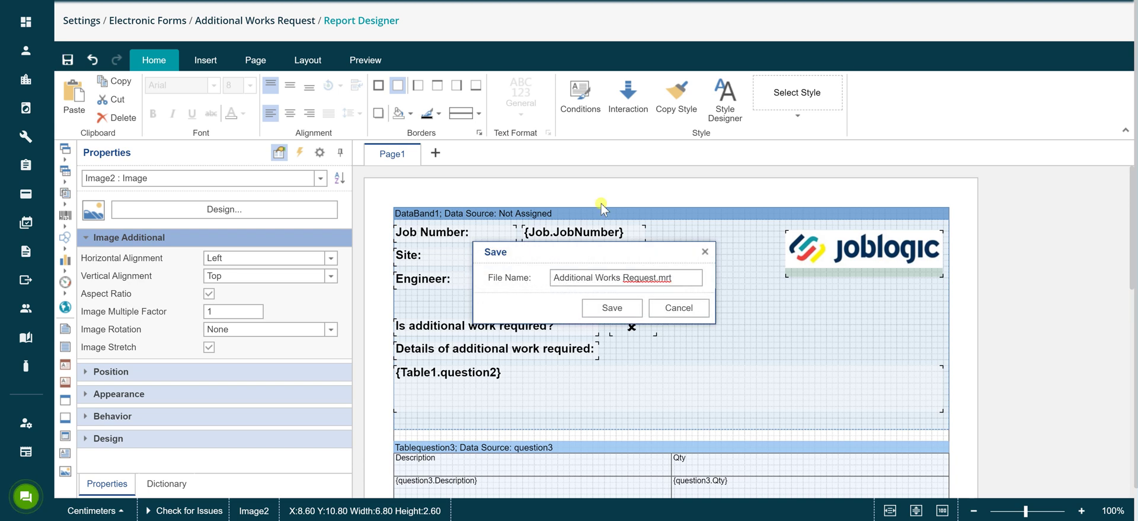
# Confirm the save so the template is stored as Additional Works Request.mrt
pyautogui.click(606, 307)
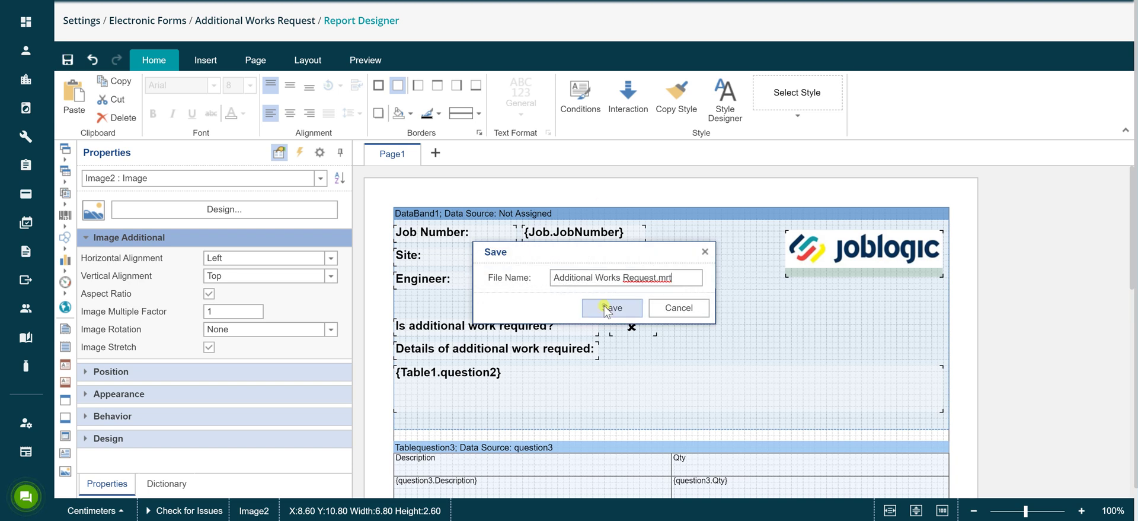